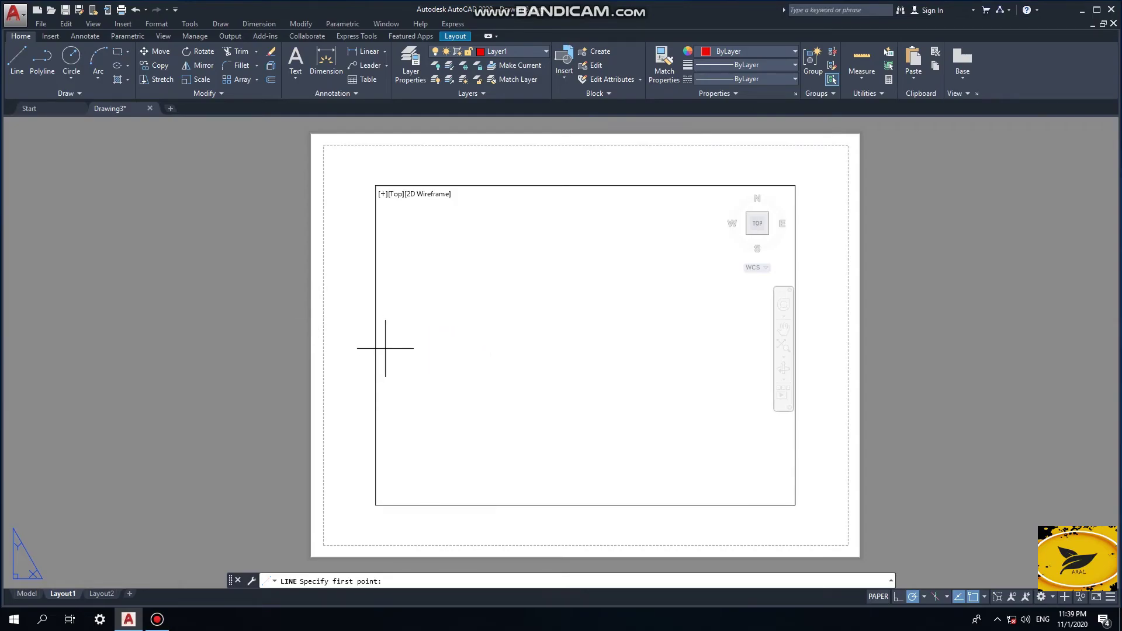
- Draw the red horizon line across the viewport
click(385, 348)
click(762, 349)
key(Escape)
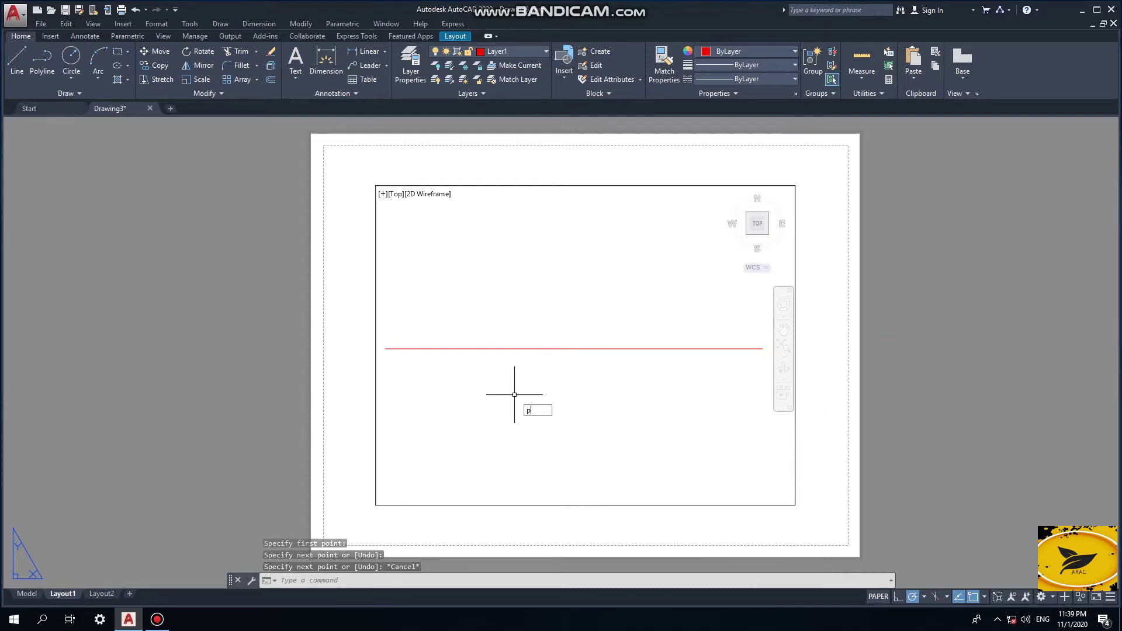
- Mark both horizon ends and a third vanishing point below its middle with POINT
text(nt)
key(Return)
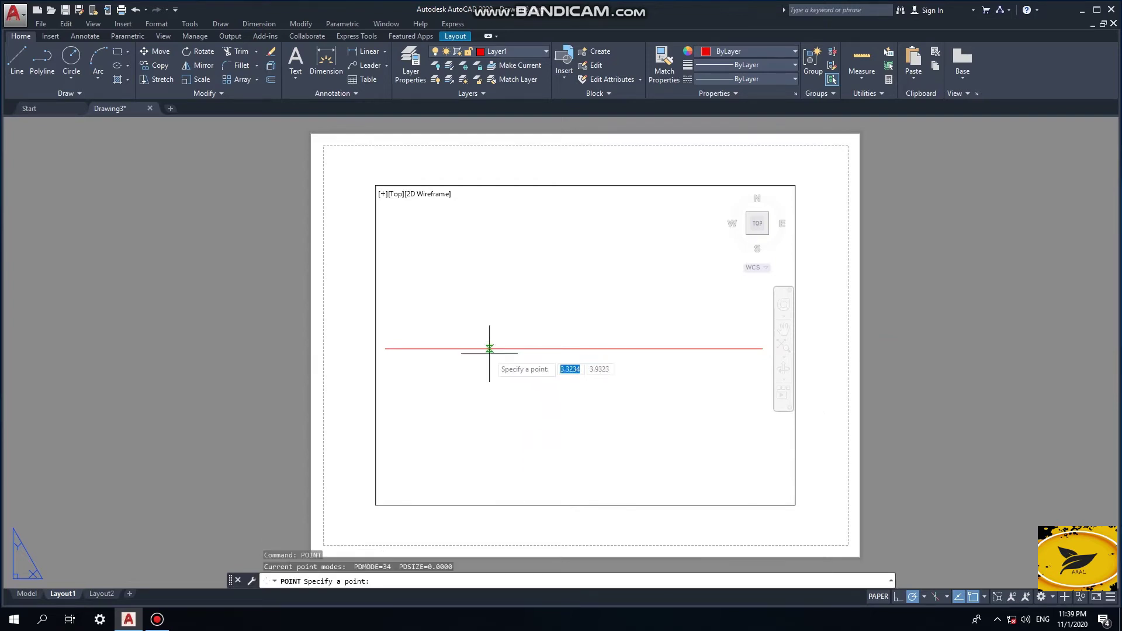
click(386, 348)
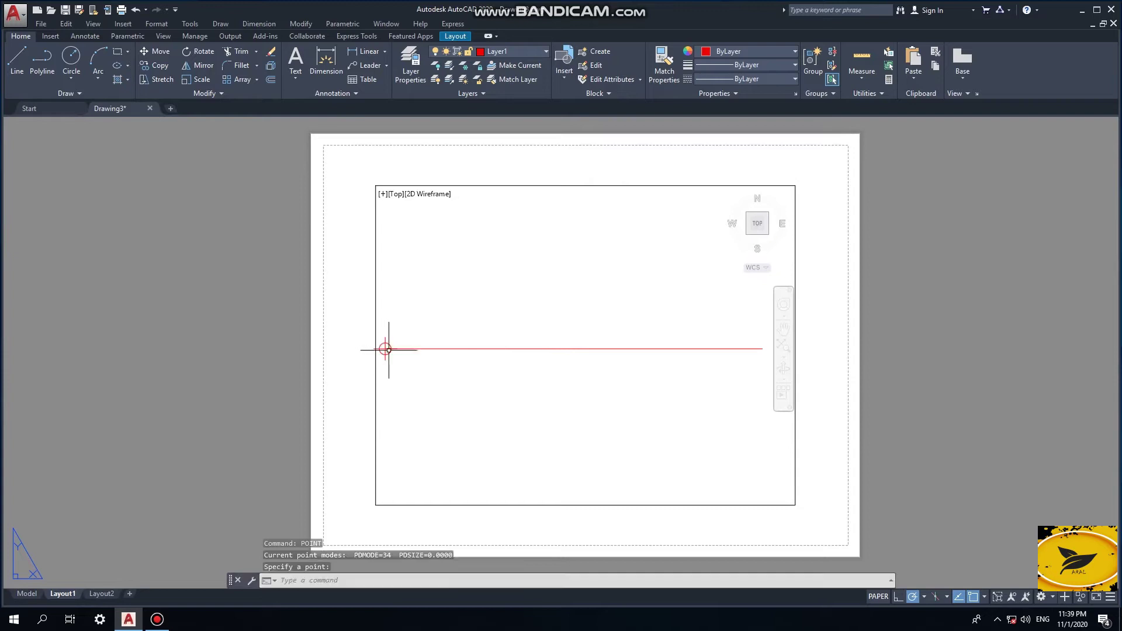
key(Return)
click(762, 349)
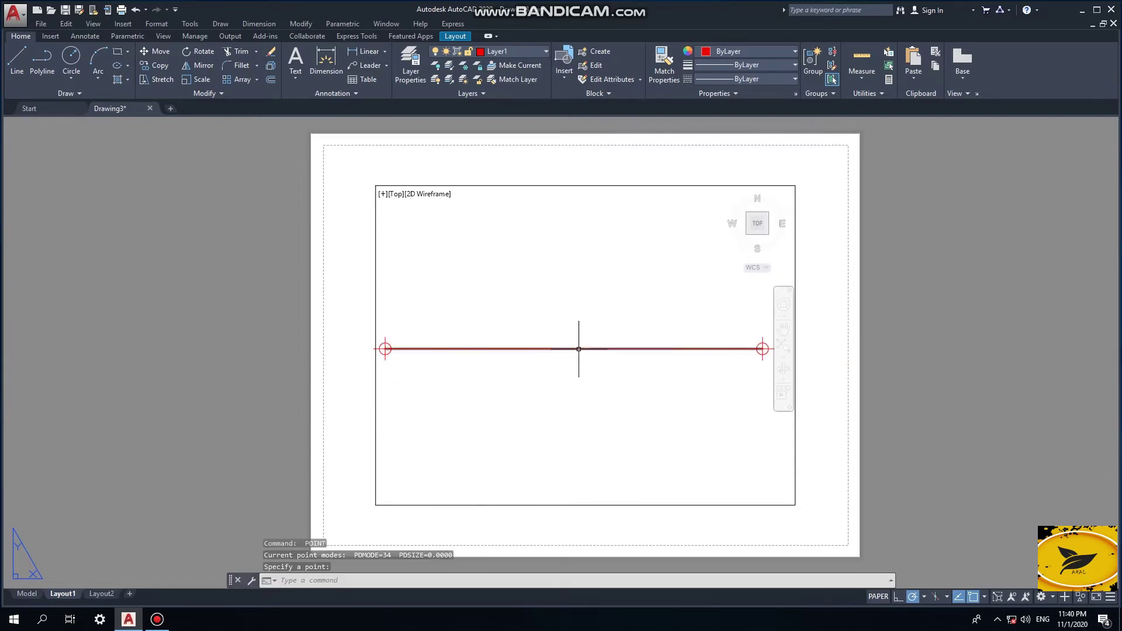
key(Return)
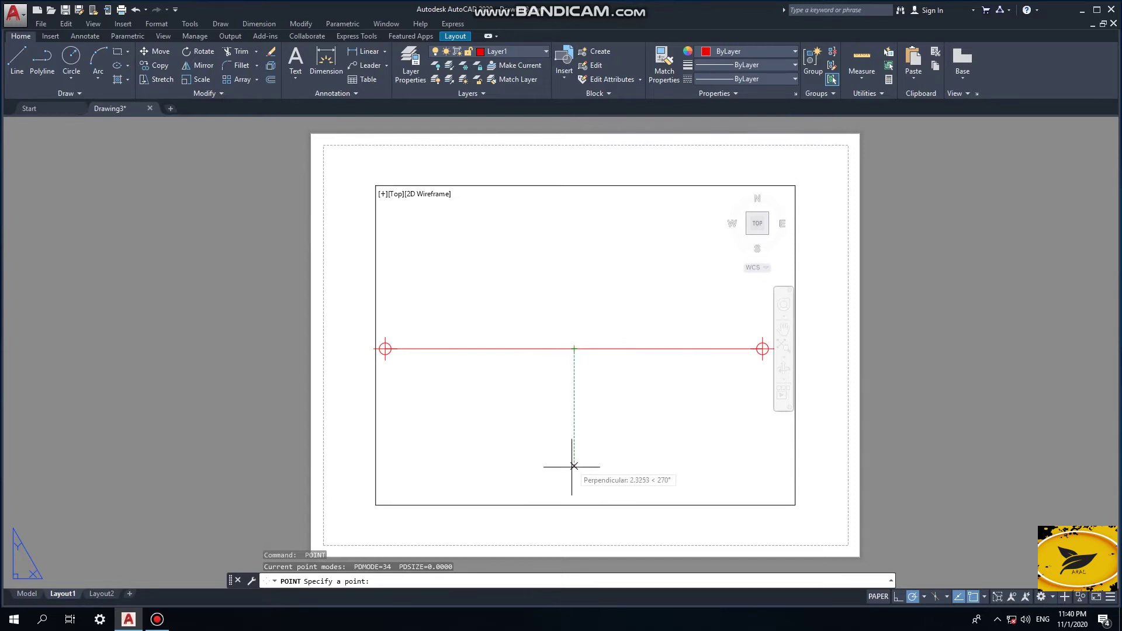
click(573, 483)
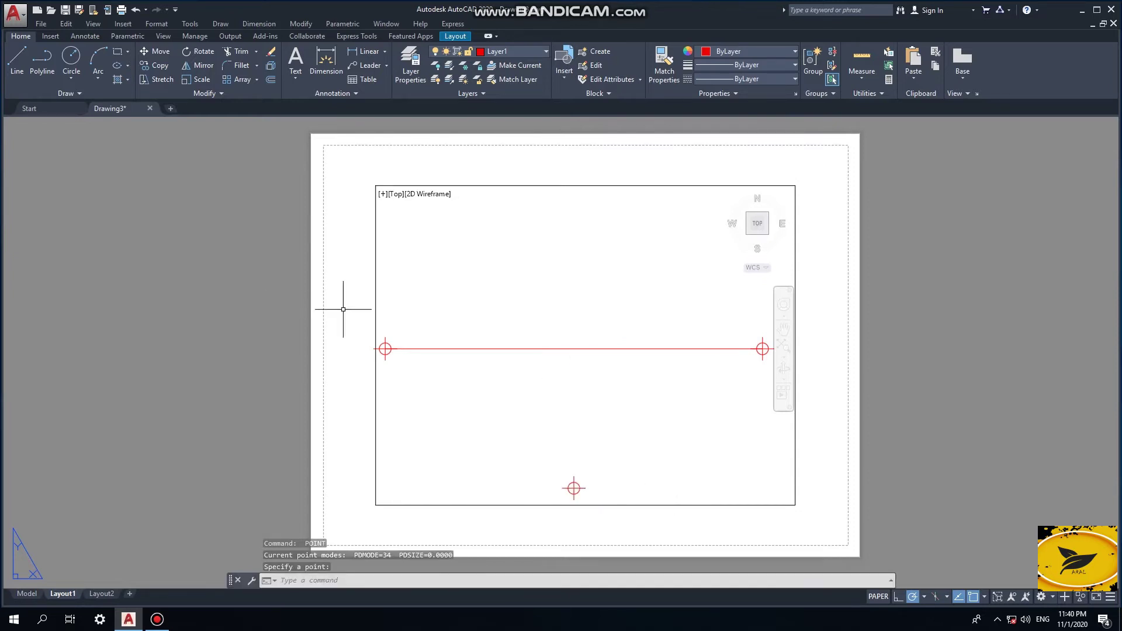
click(17, 60)
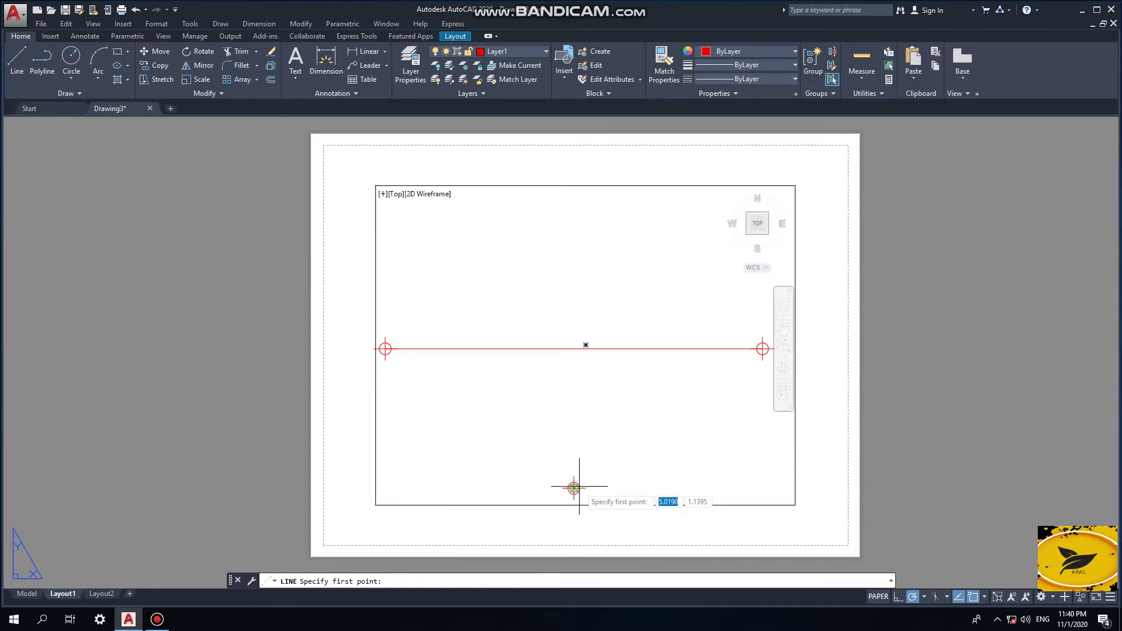
- Draw a red vertical guide up from the bottom vanishing point to below the horizon
scroll(573, 486, up, 2)
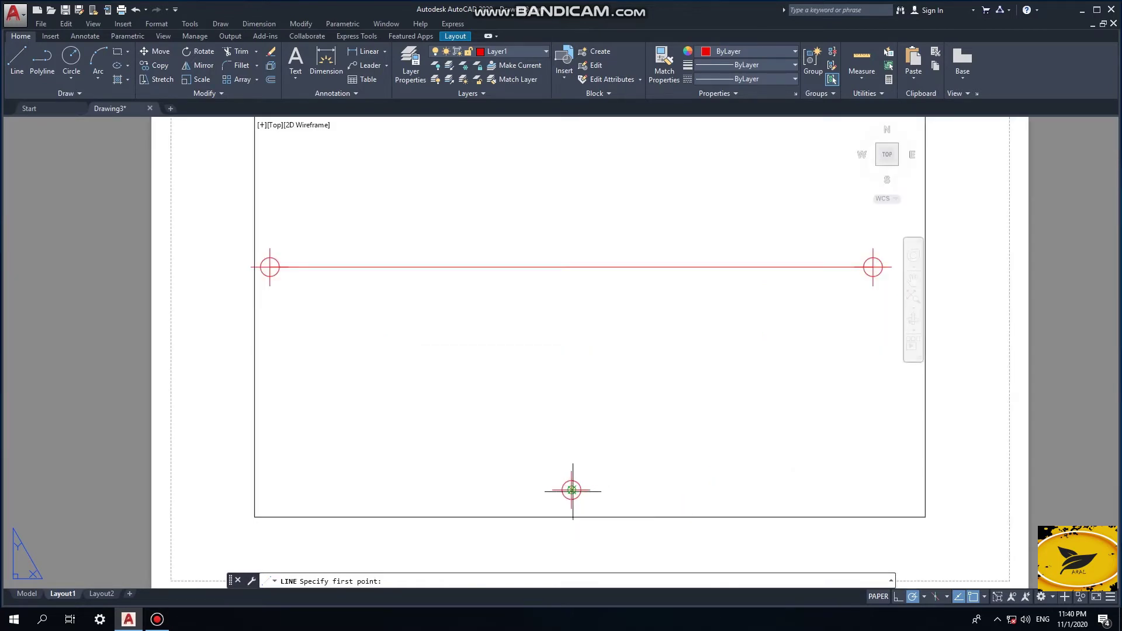
click(572, 489)
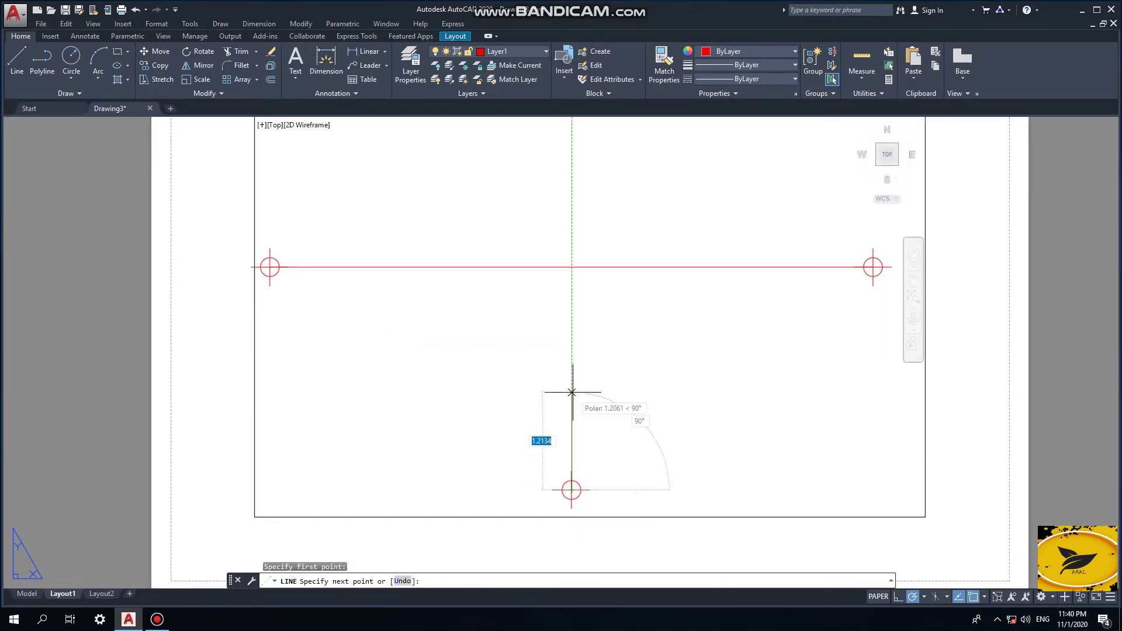
click(572, 337)
key(Escape)
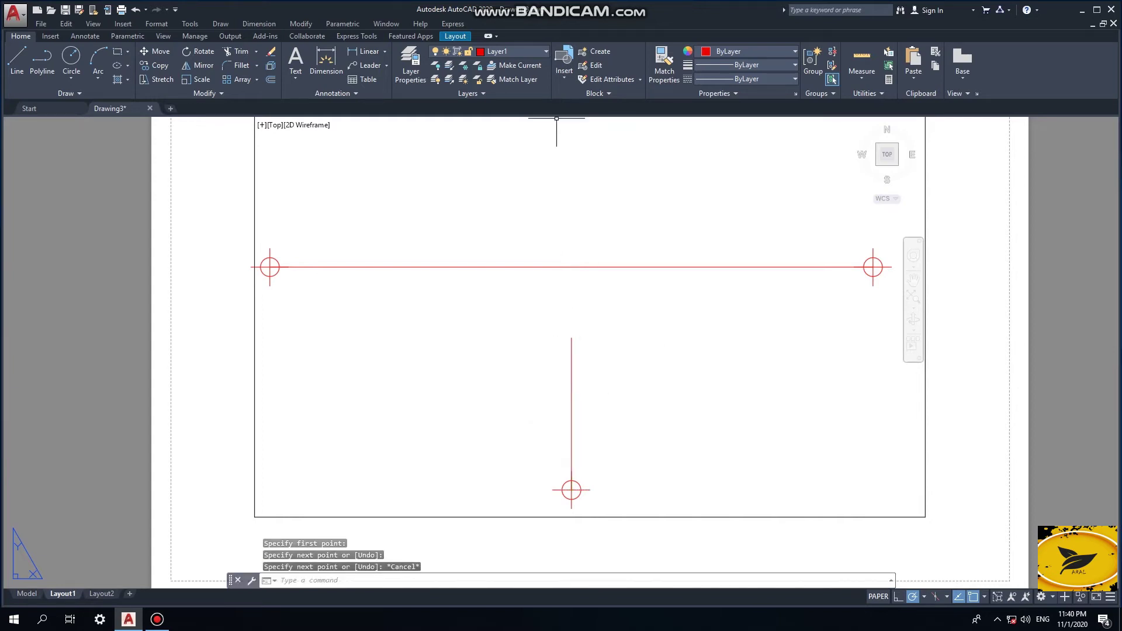
- On layer 0, draw the black vertical cube edge along the guide
click(512, 51)
click(494, 66)
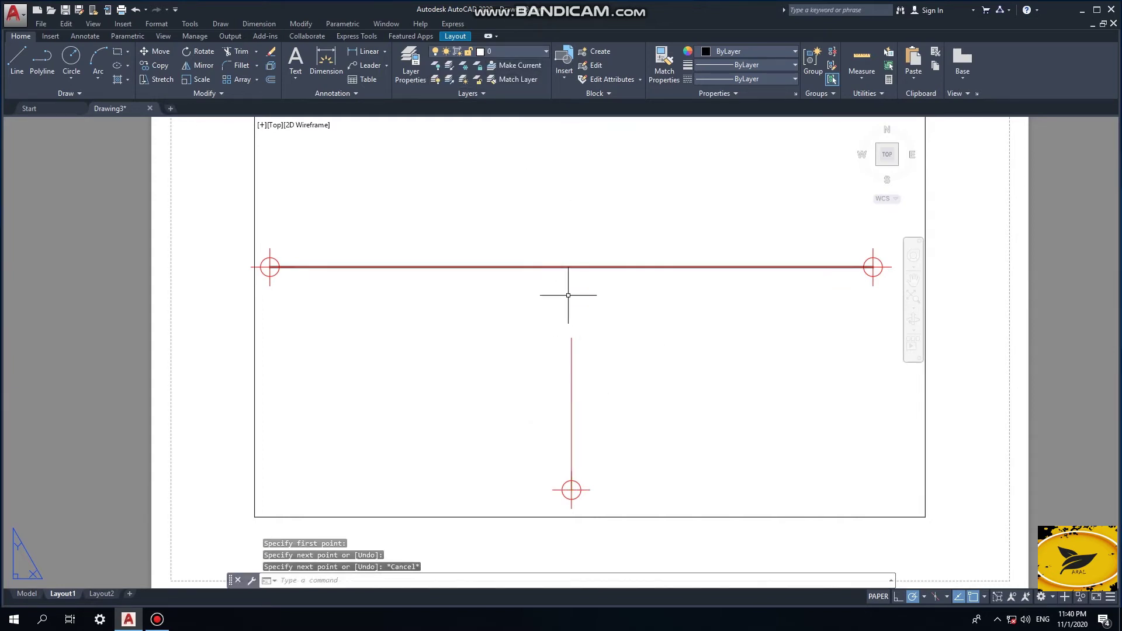
key(Return)
click(571, 337)
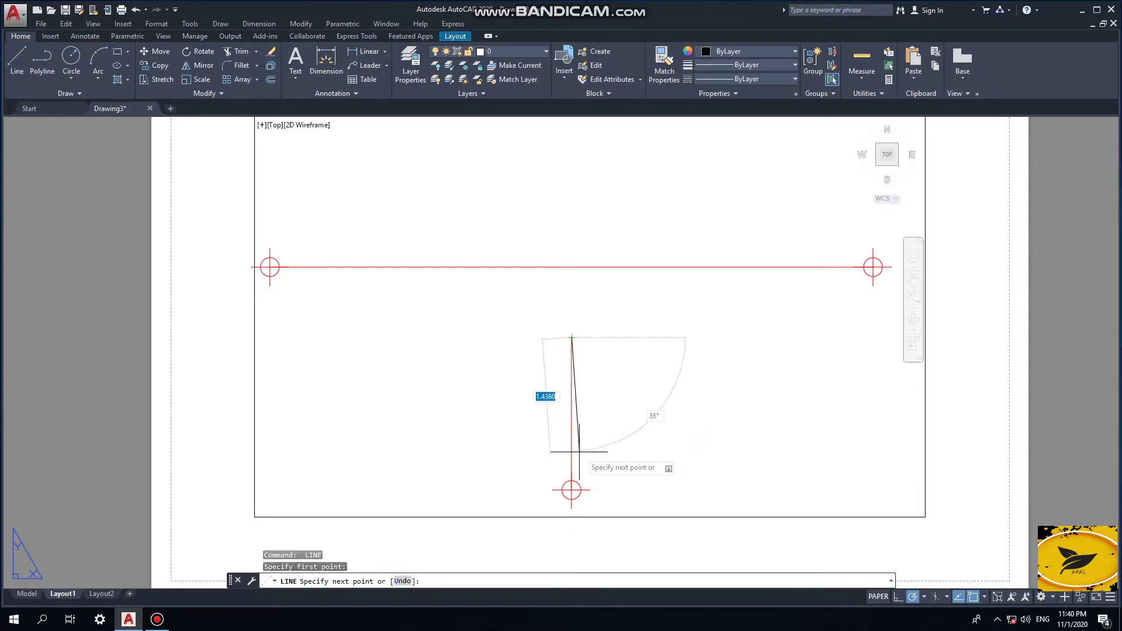
click(571, 456)
key(Escape)
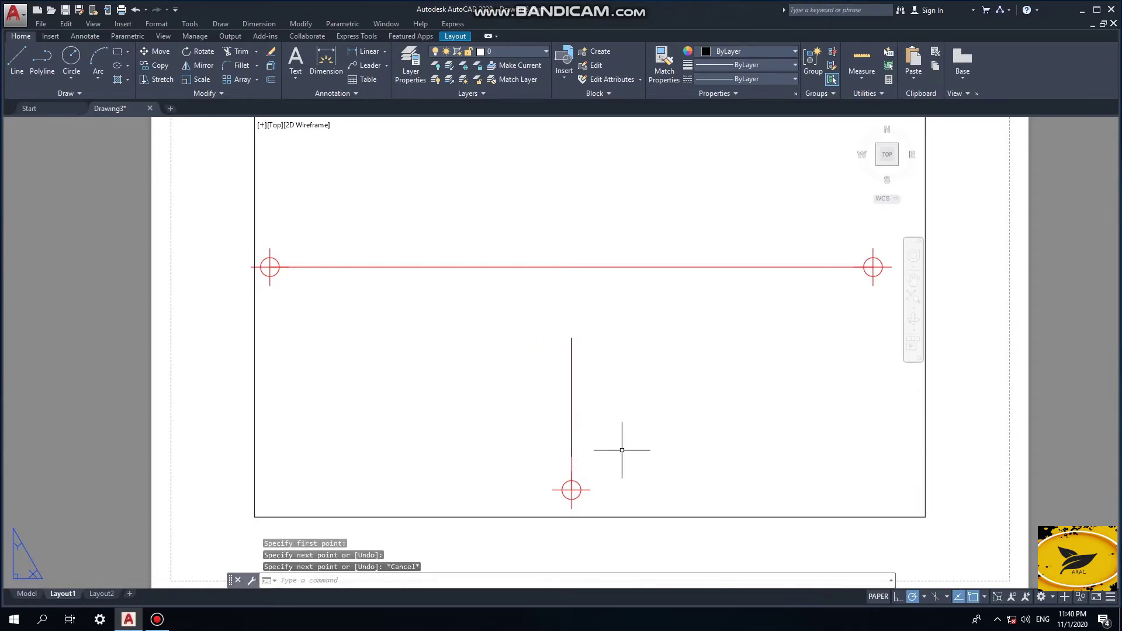
- Connect the edge's lower end and top to the right vanishing point
key(Return)
click(572, 456)
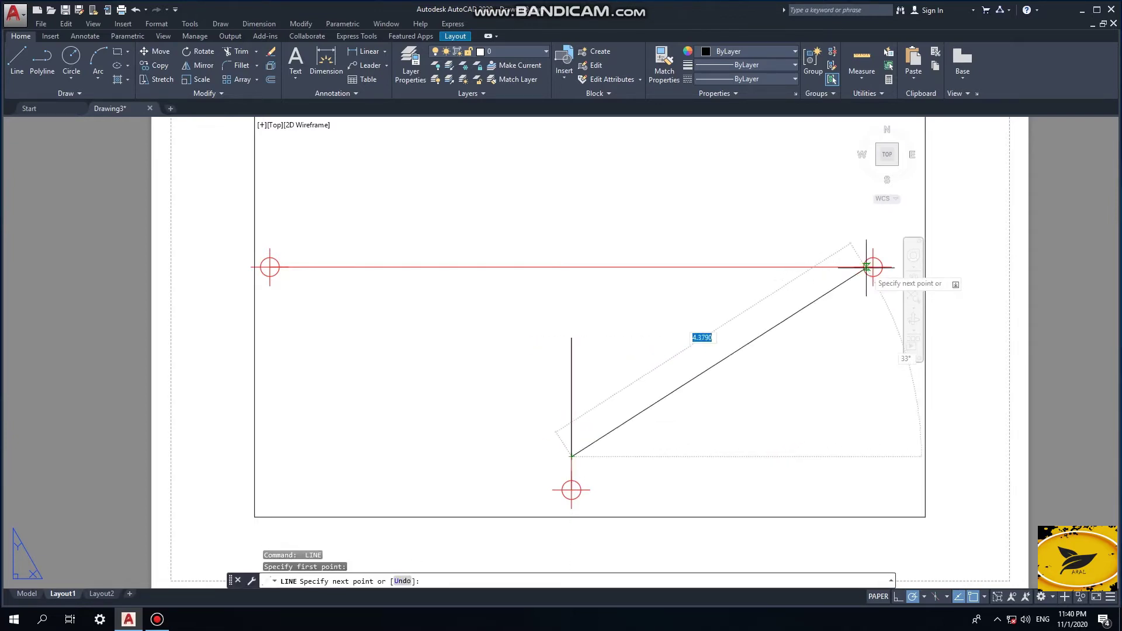
click(873, 267)
key(Escape)
key(Return)
click(572, 337)
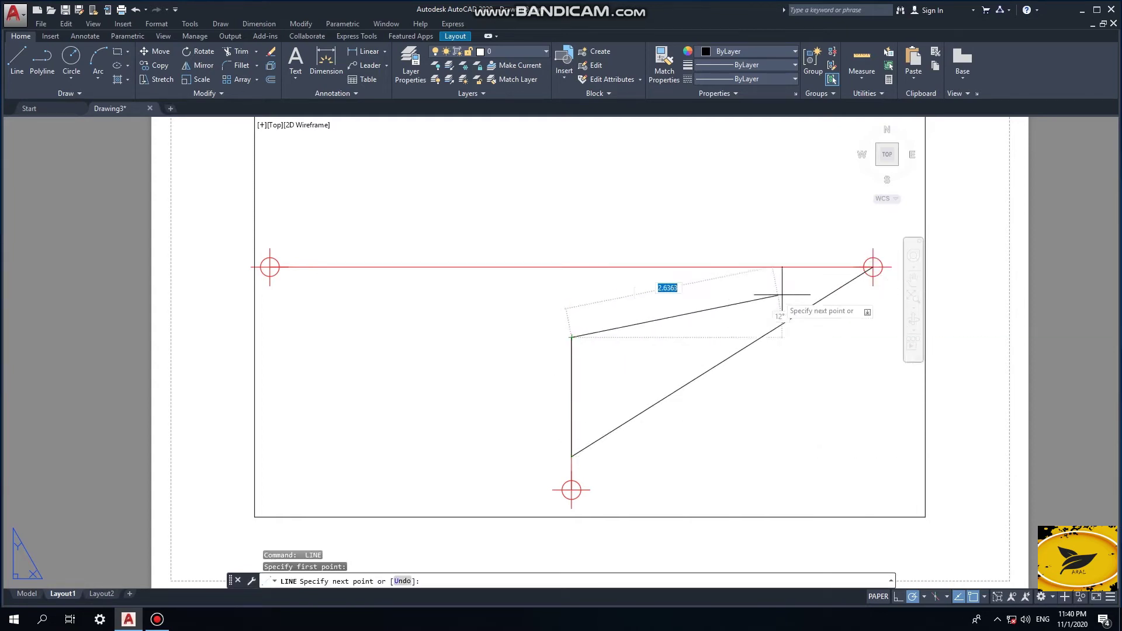
click(873, 267)
key(Escape)
- Connect the edge's top and lower end to the left vanishing point
key(Return)
click(571, 337)
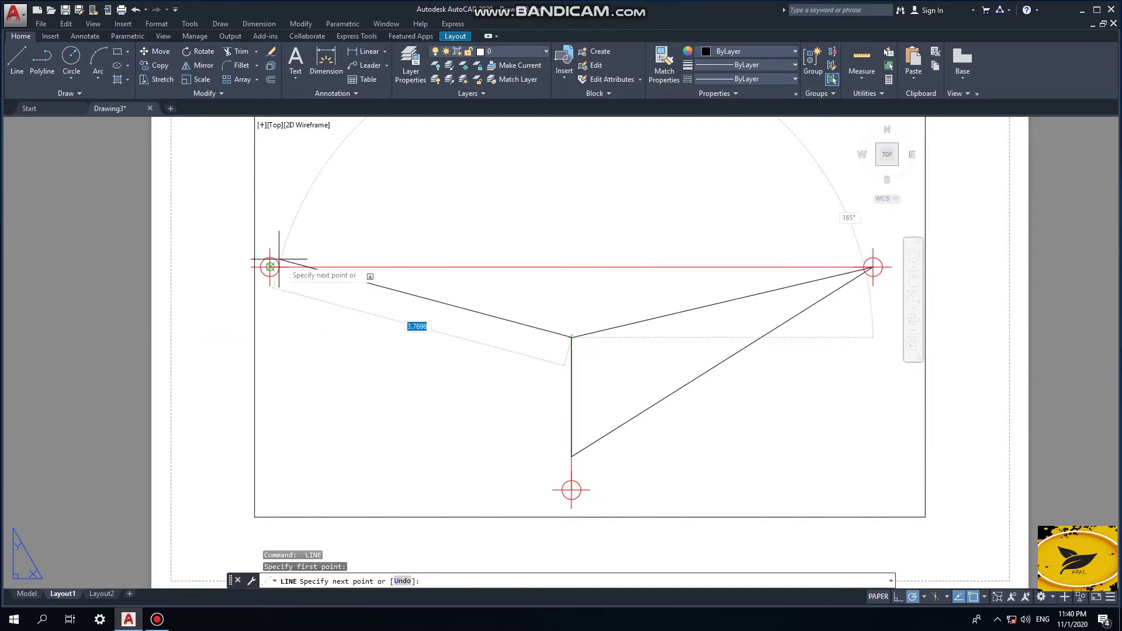
click(270, 267)
key(Escape)
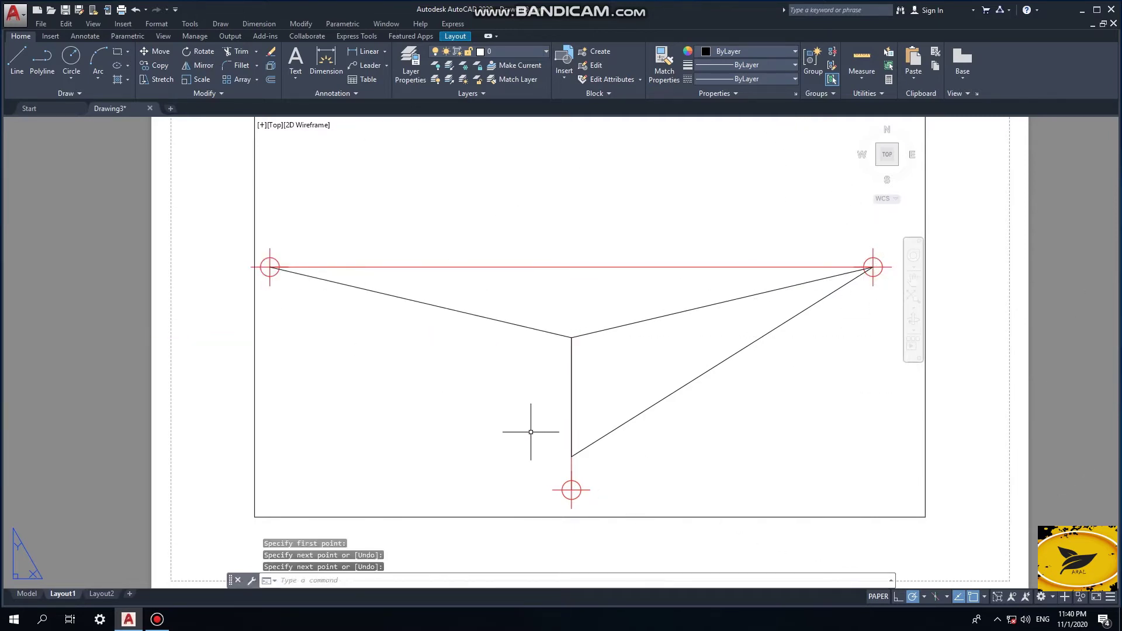
key(Return)
click(572, 456)
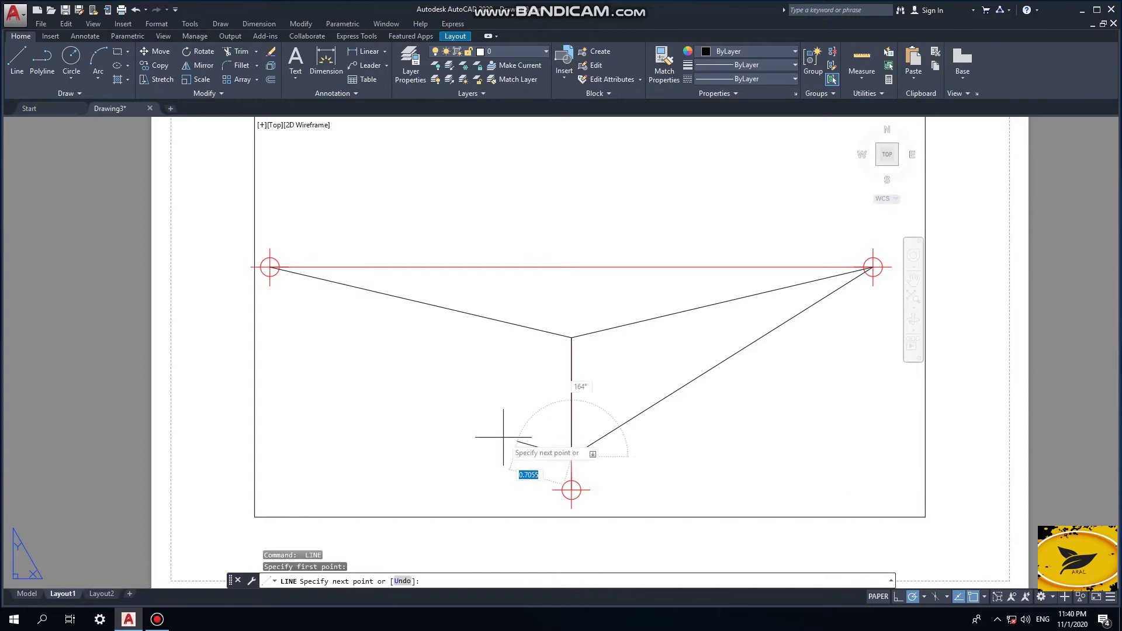
click(270, 267)
key(Return)
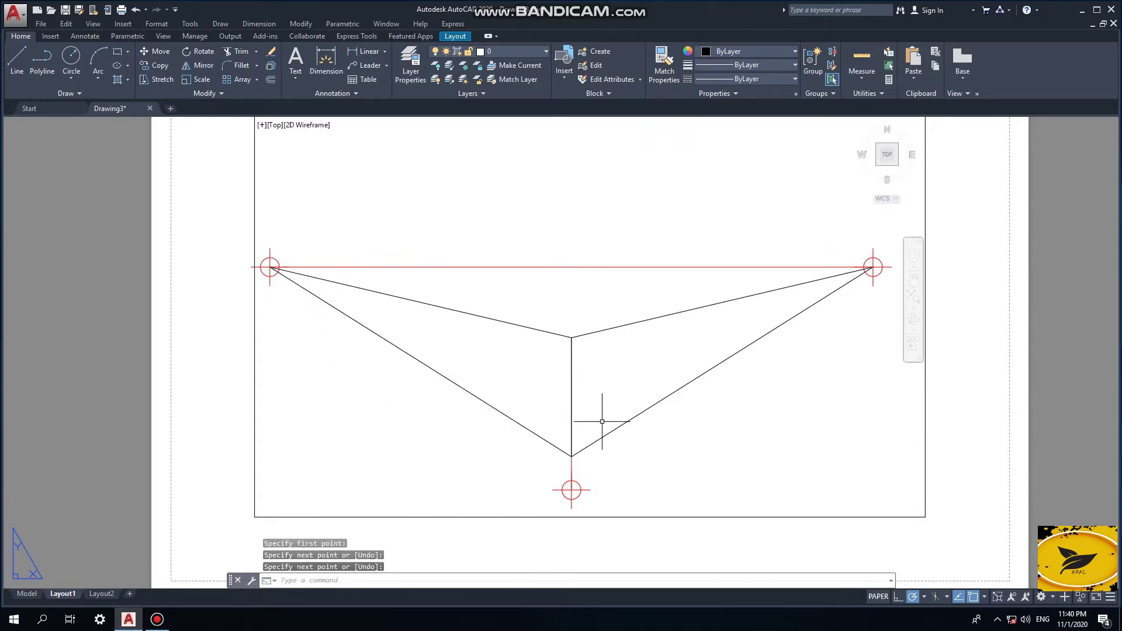
- On Layer1, draw the cube's right and left top edges from the edge's top
click(515, 51)
click(501, 80)
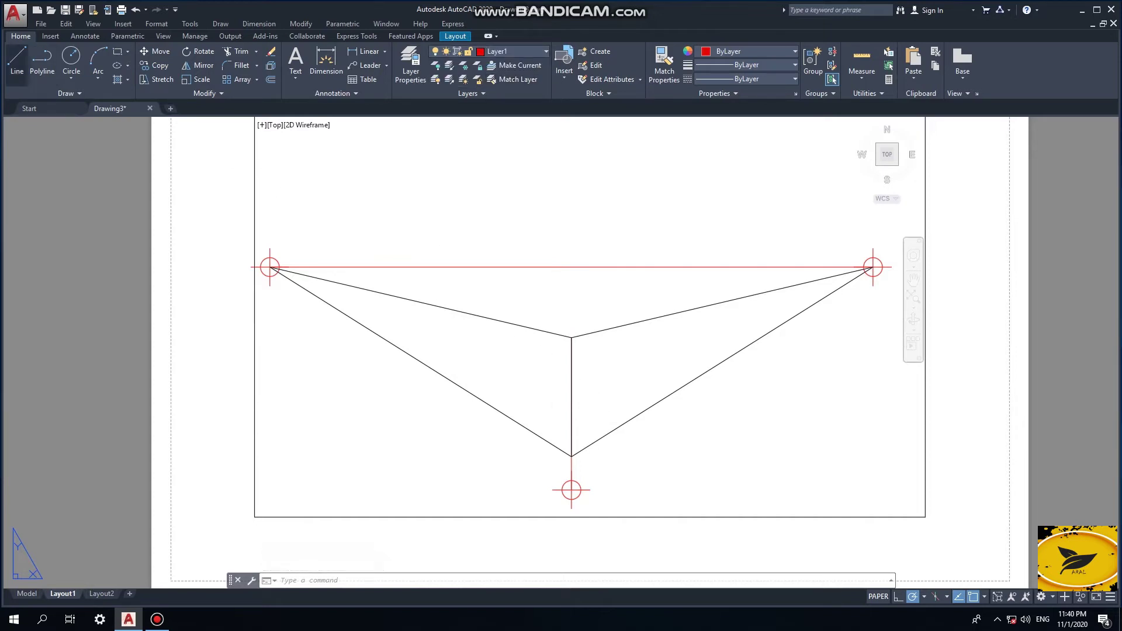
click(17, 59)
click(571, 337)
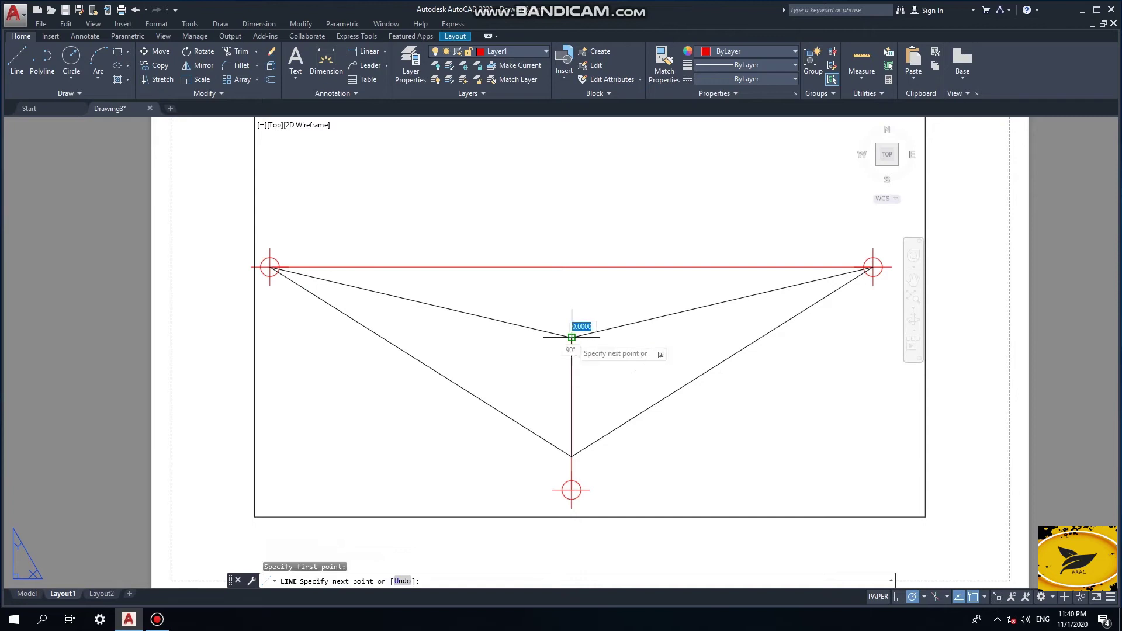
click(695, 309)
key(Return)
key(Return)
click(571, 337)
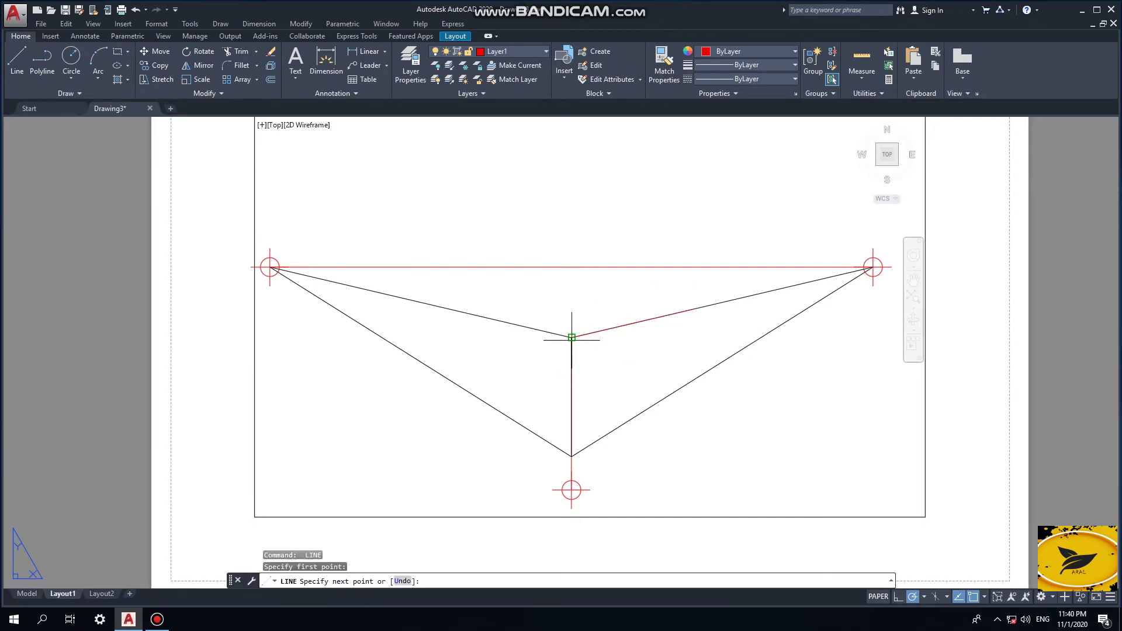
click(447, 308)
key(Return)
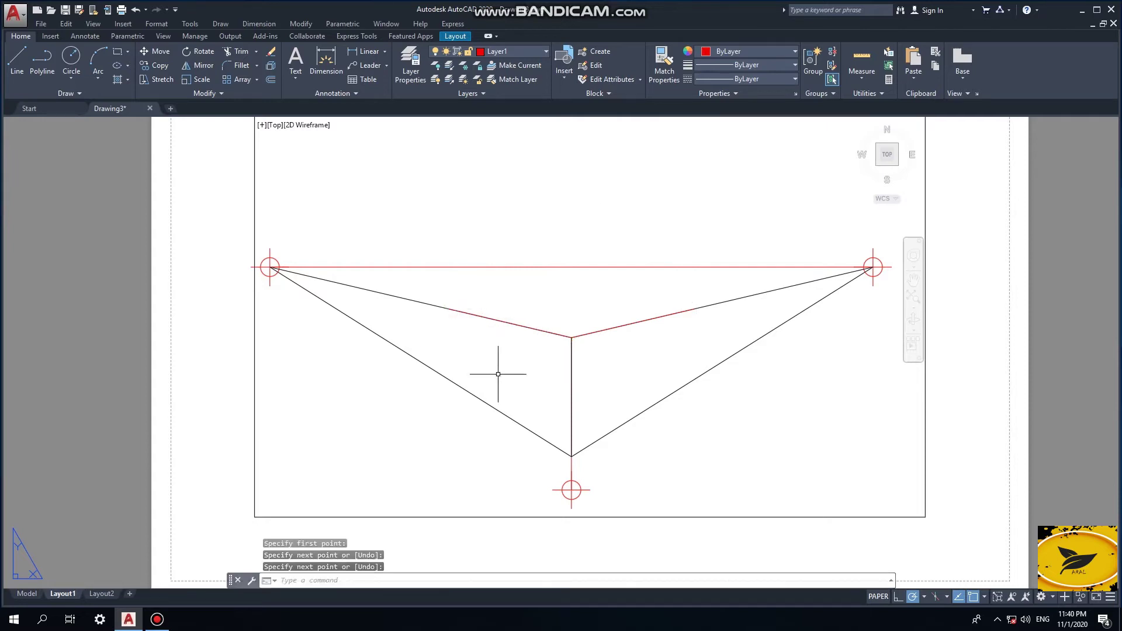
- Run red lines from the right and left top corners to the bottom vanishing point
key(Return)
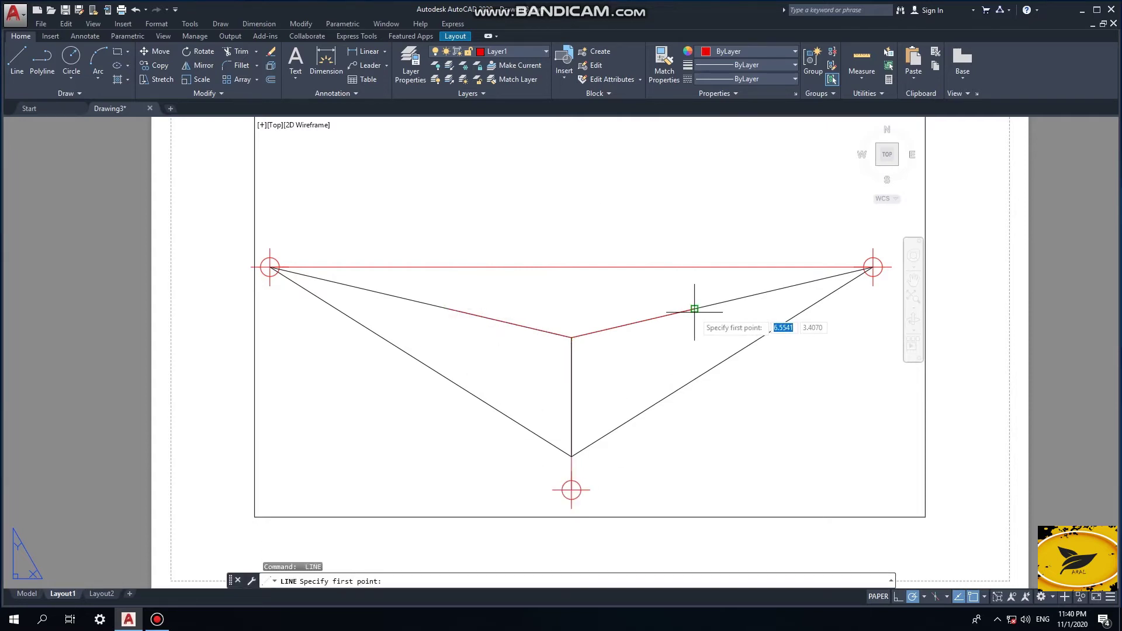
click(694, 309)
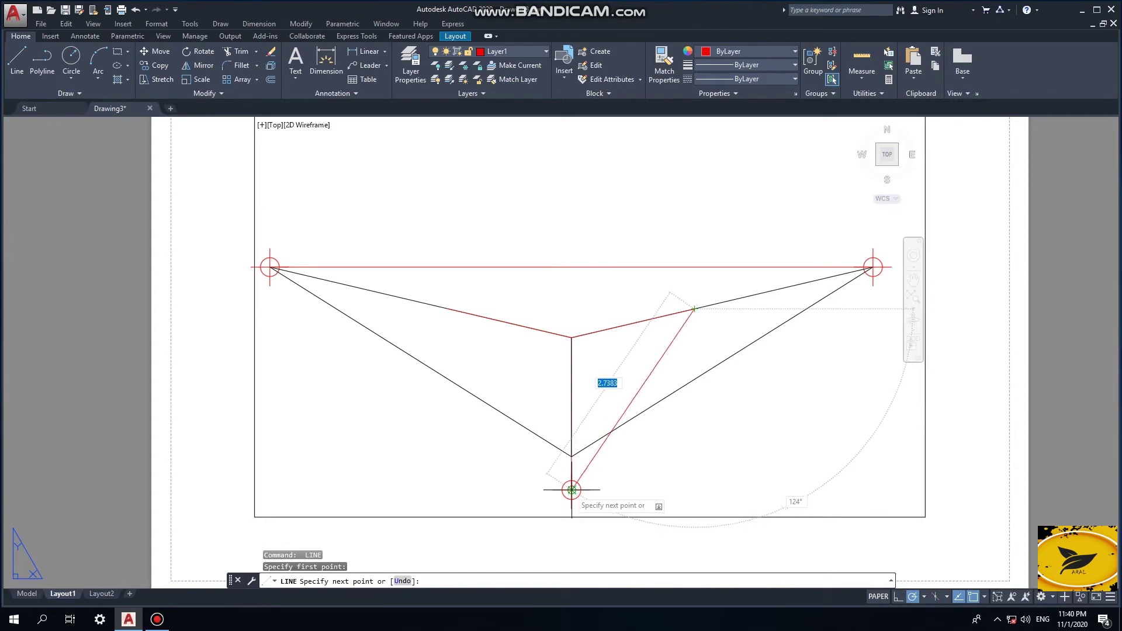
click(571, 489)
key(Return)
key(Return)
click(572, 490)
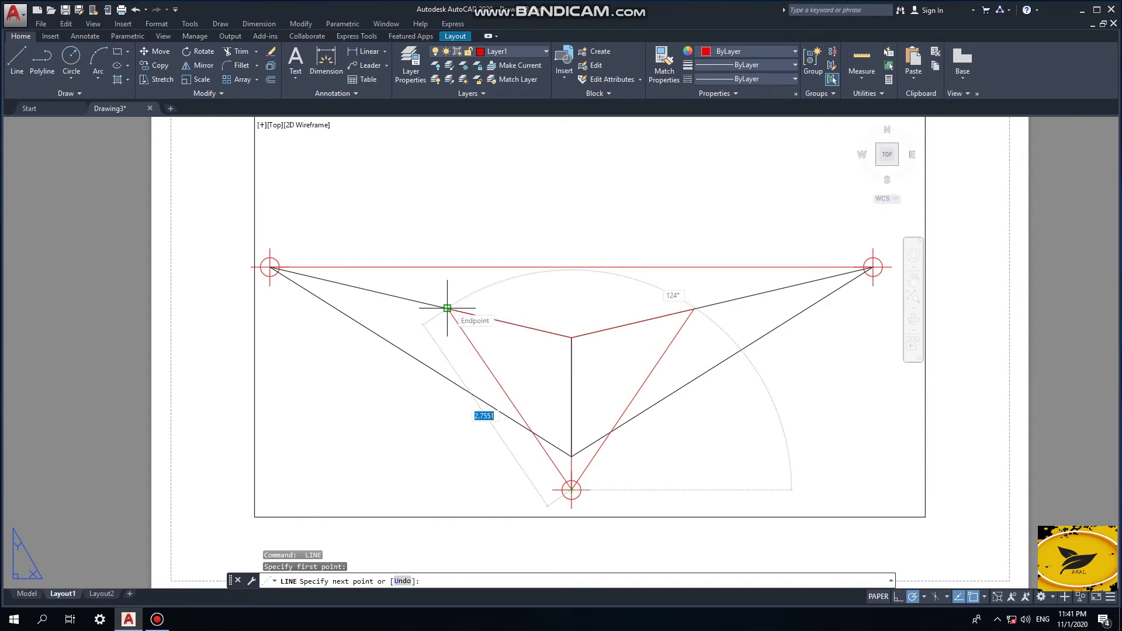
click(447, 308)
key(Escape)
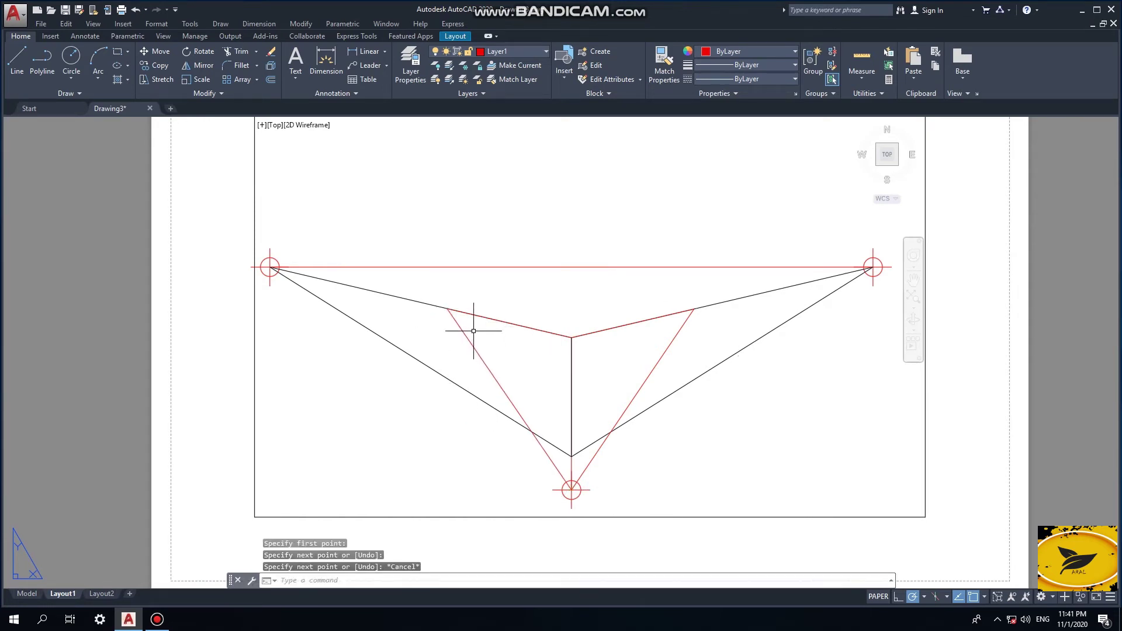
- Draw lines from each side corner to the opposite vanishing point, closing the top face
key(Return)
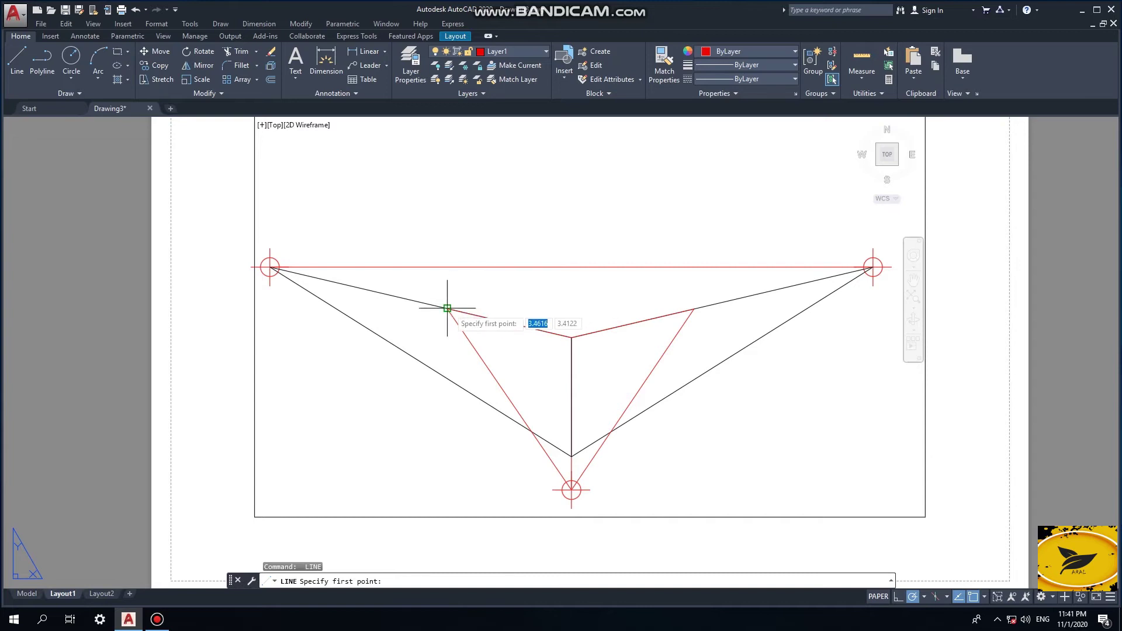
click(447, 308)
click(872, 267)
key(Return)
key(Return)
click(693, 309)
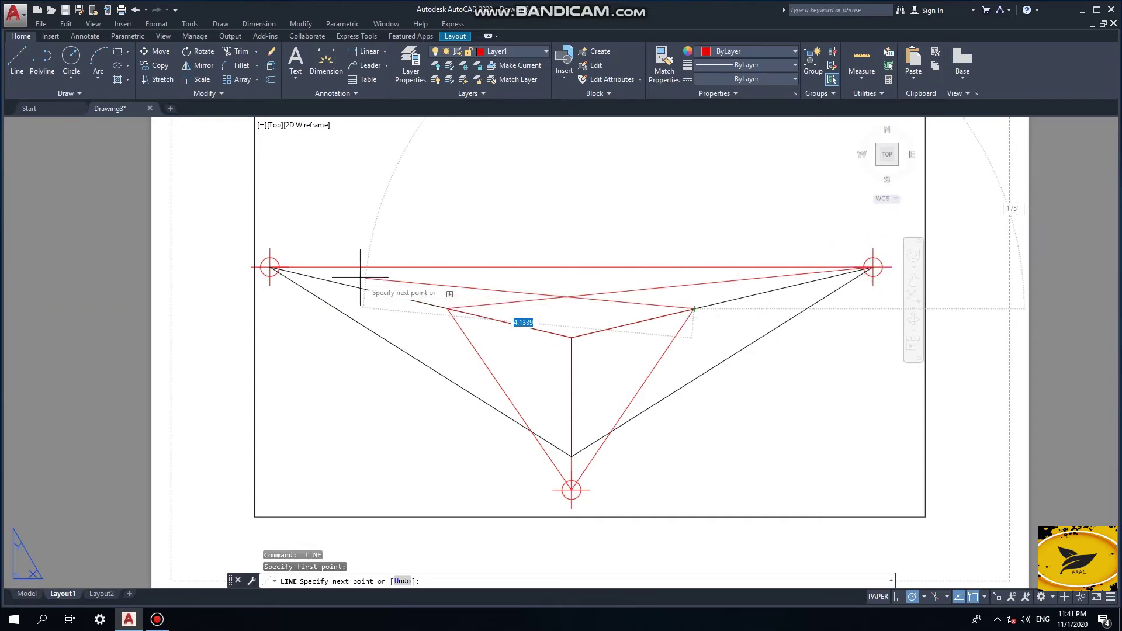
click(271, 268)
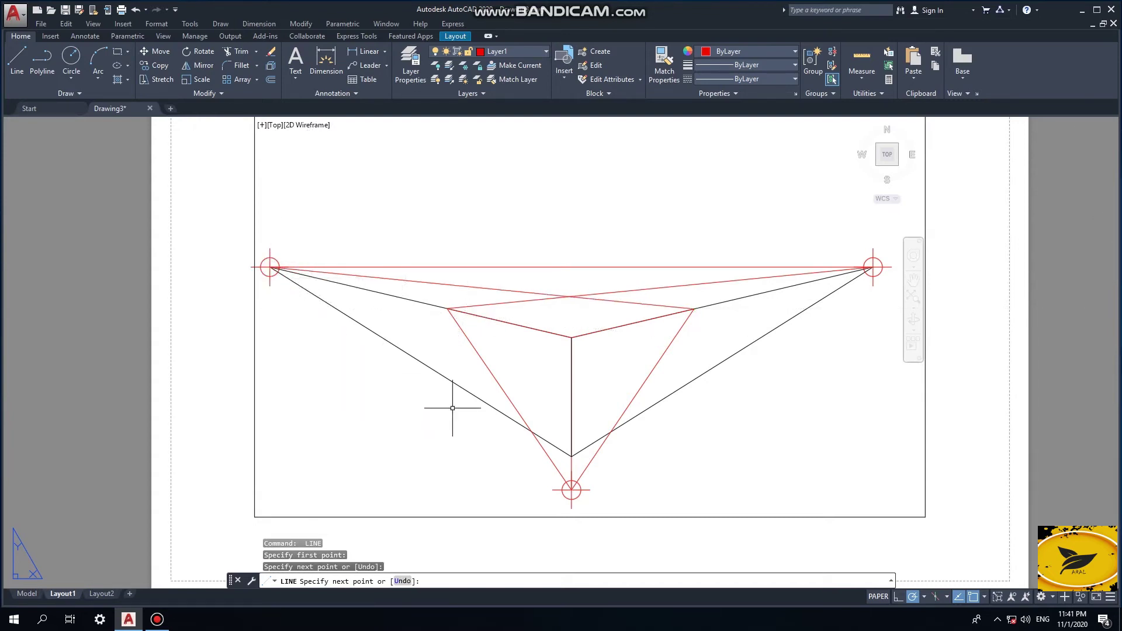
key(Escape)
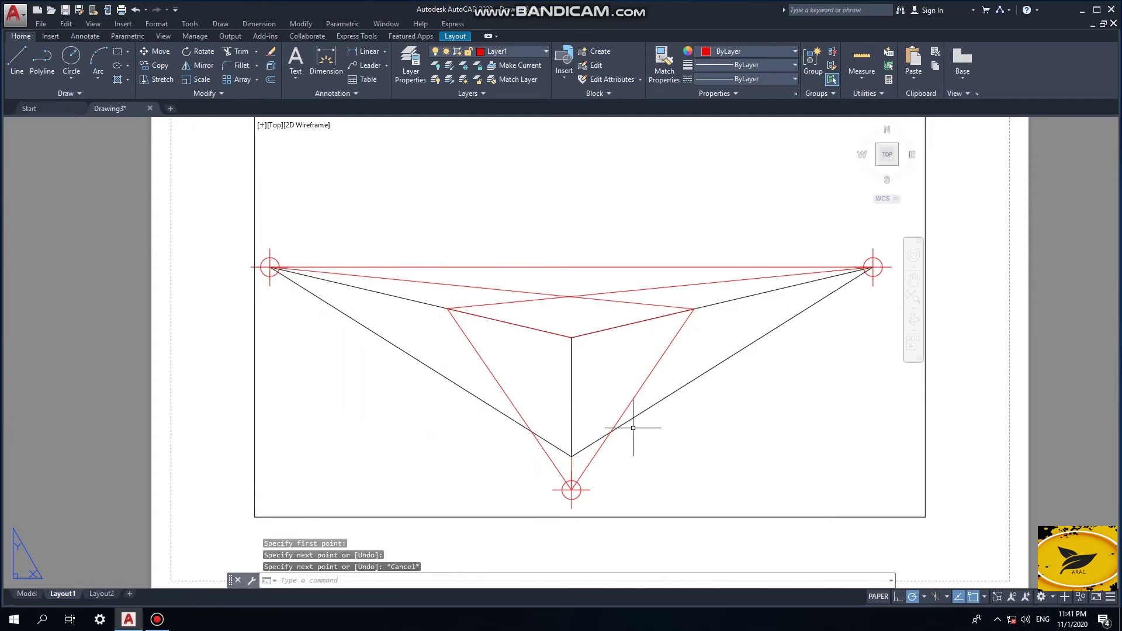
- Trim the excess red and black construction segments around the lower cube
text(tr)
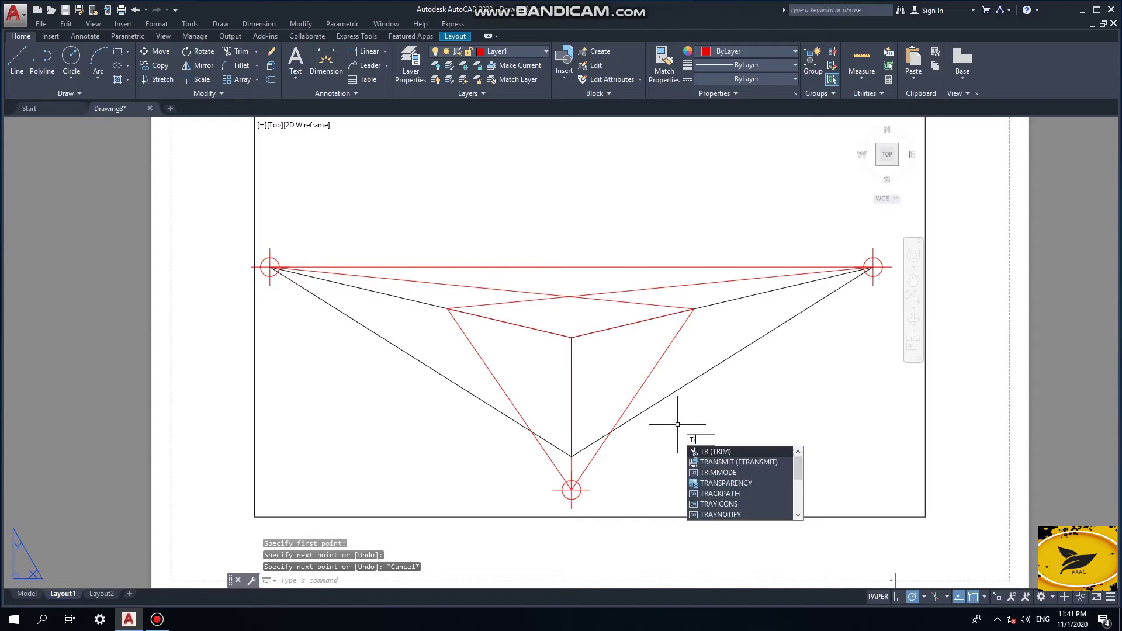
key(Return)
key(Return)
click(588, 466)
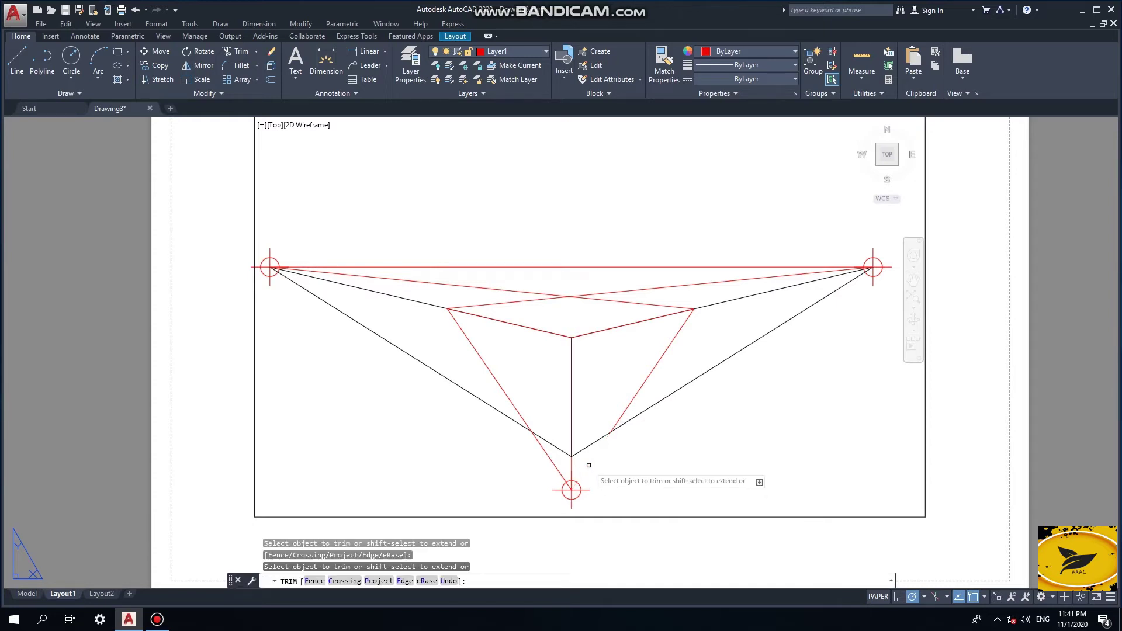
click(551, 458)
click(458, 392)
click(435, 303)
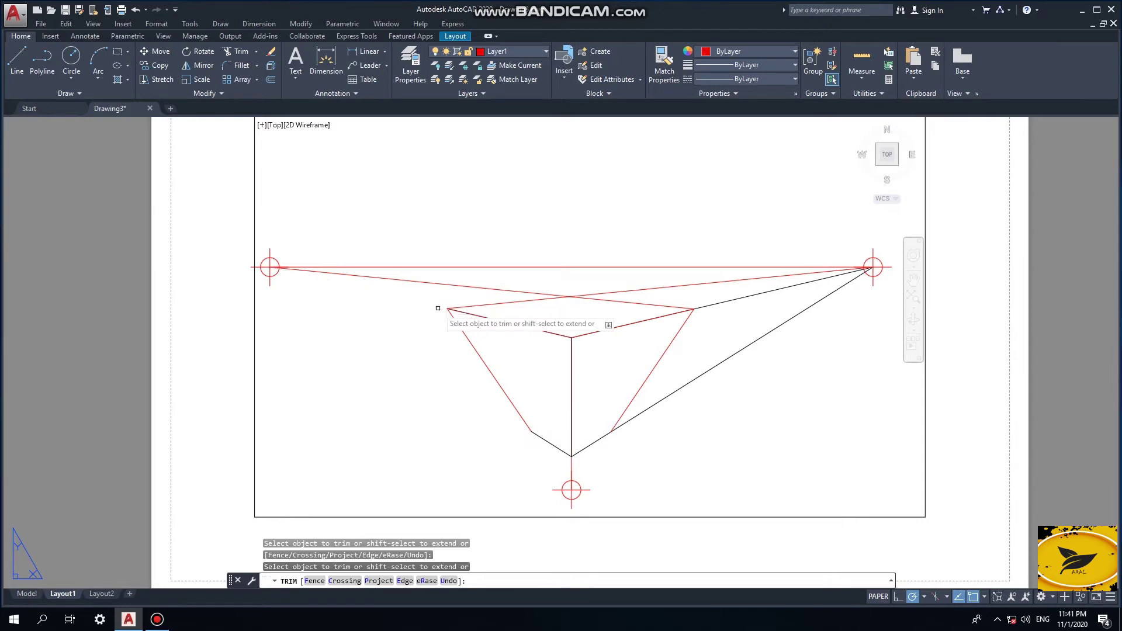
click(753, 327)
click(736, 360)
click(724, 301)
click(693, 284)
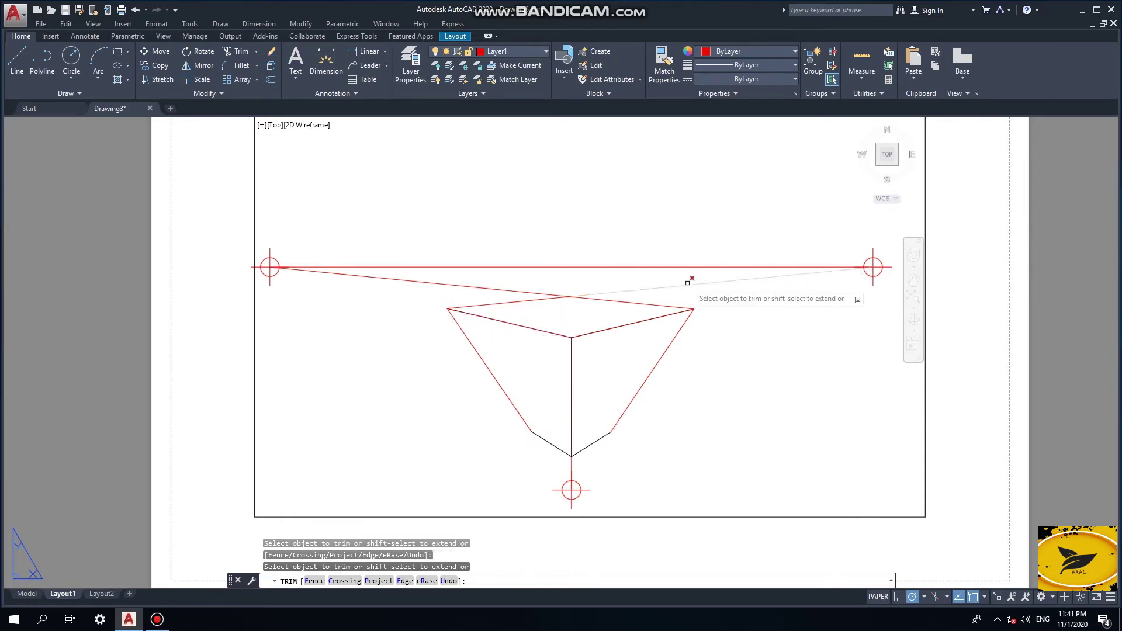
click(543, 287)
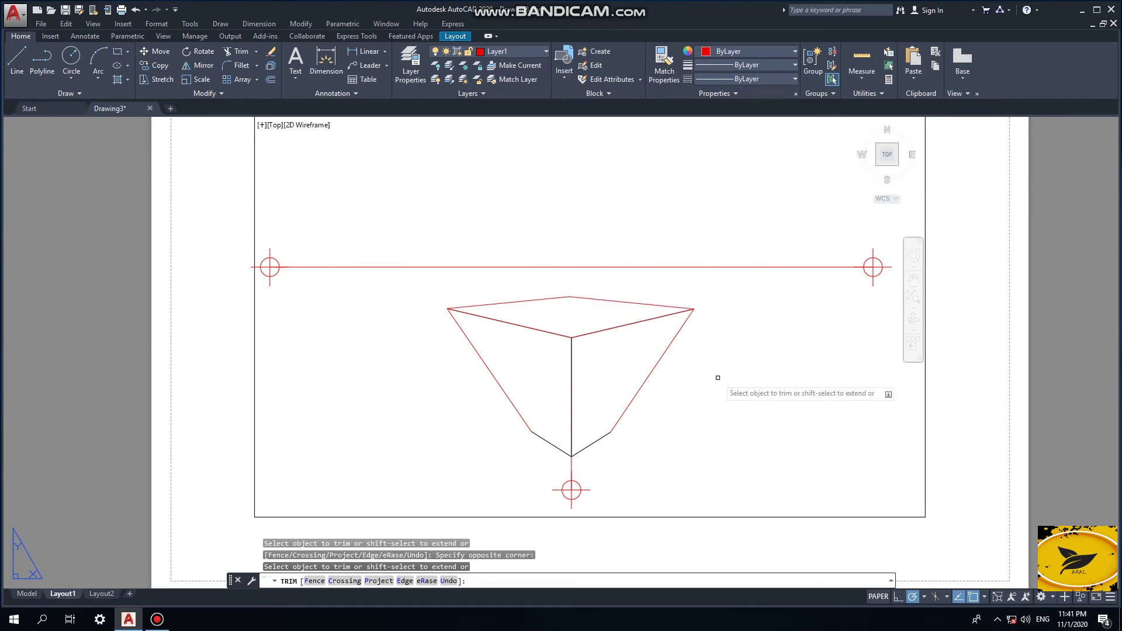
scroll(713, 385, down, 2)
key(Escape)
- Zoom and pan to bring the whole paper sheet into view
scroll(656, 430, up, 2)
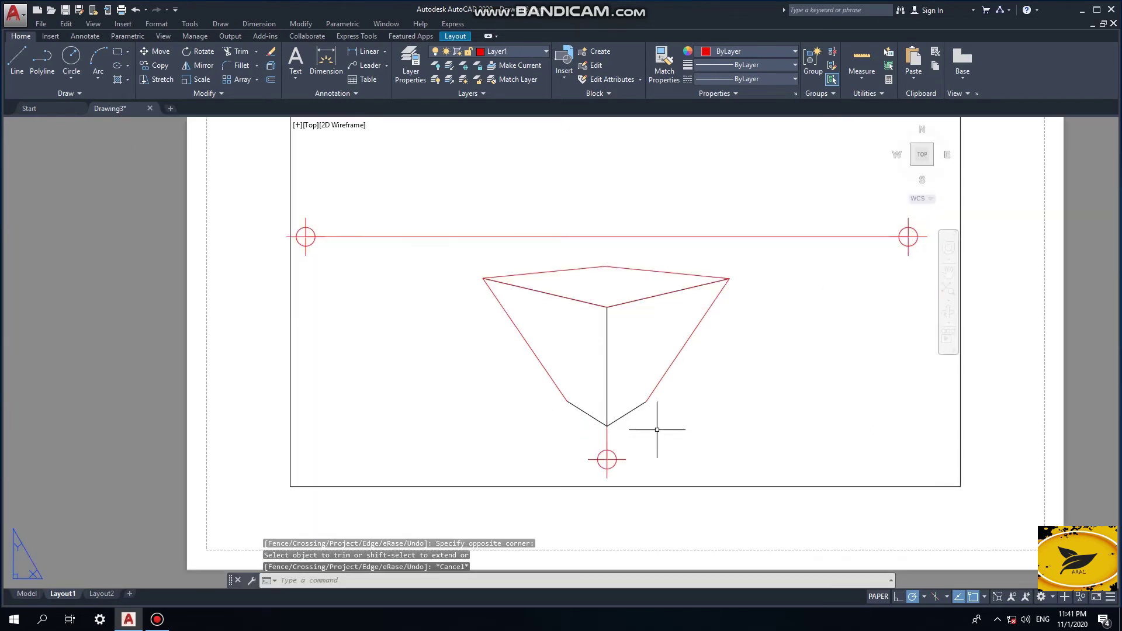
scroll(611, 419, up, 2)
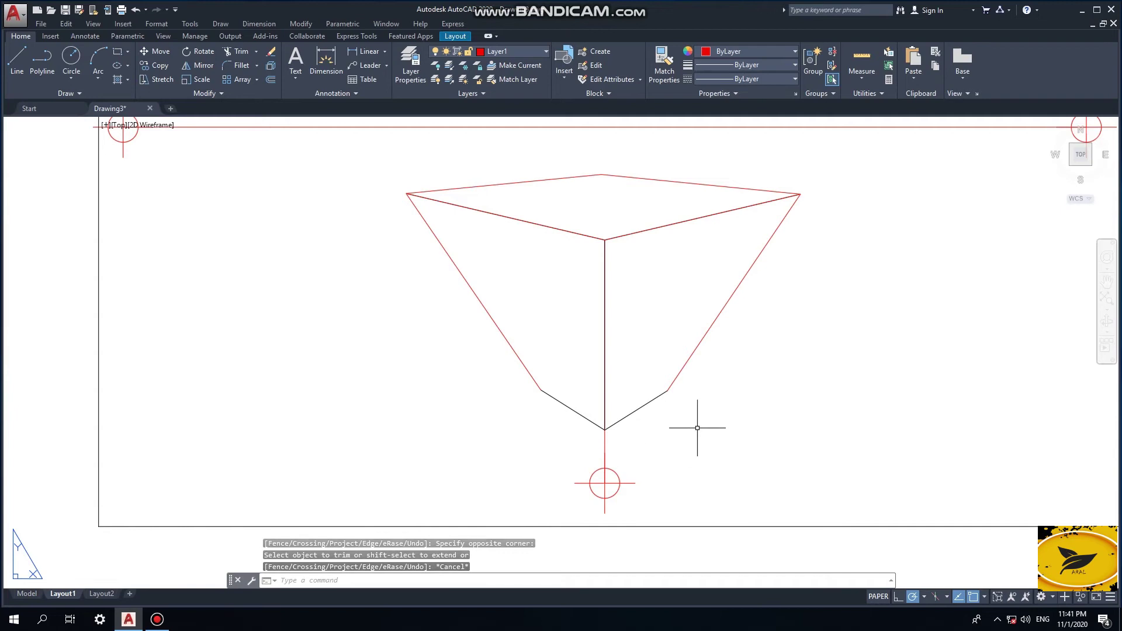
scroll(696, 425, down, 2)
scroll(700, 371, down, 2)
middle_drag(726, 325, 709, 431)
- Draw a red vertical guide rising above the horizon's midpoint
click(17, 61)
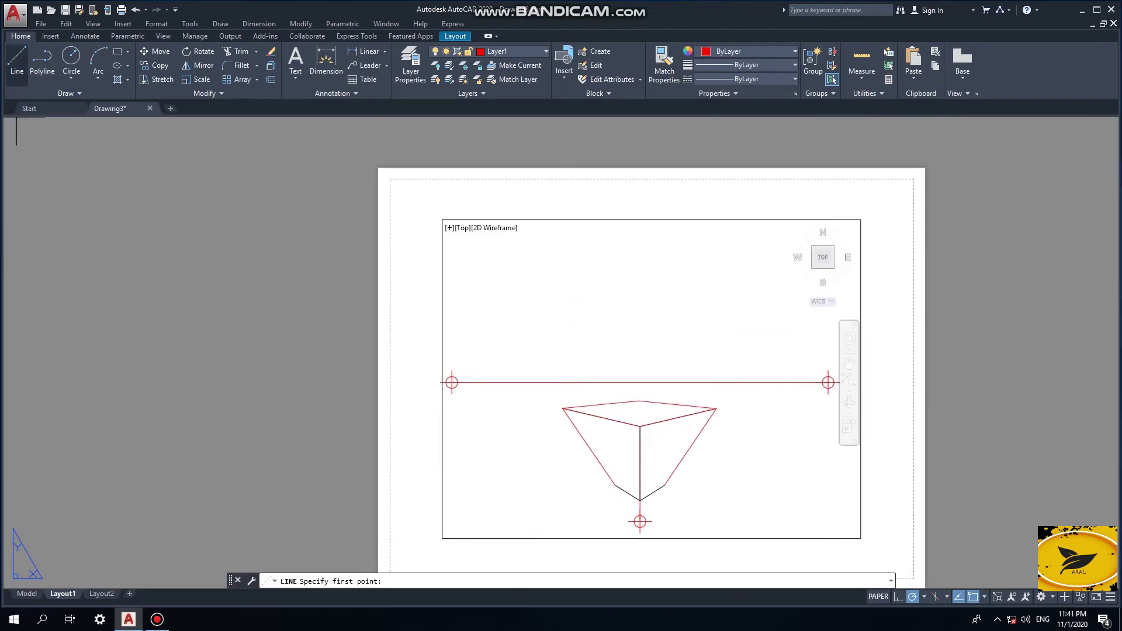
click(642, 231)
click(643, 351)
key(Escape)
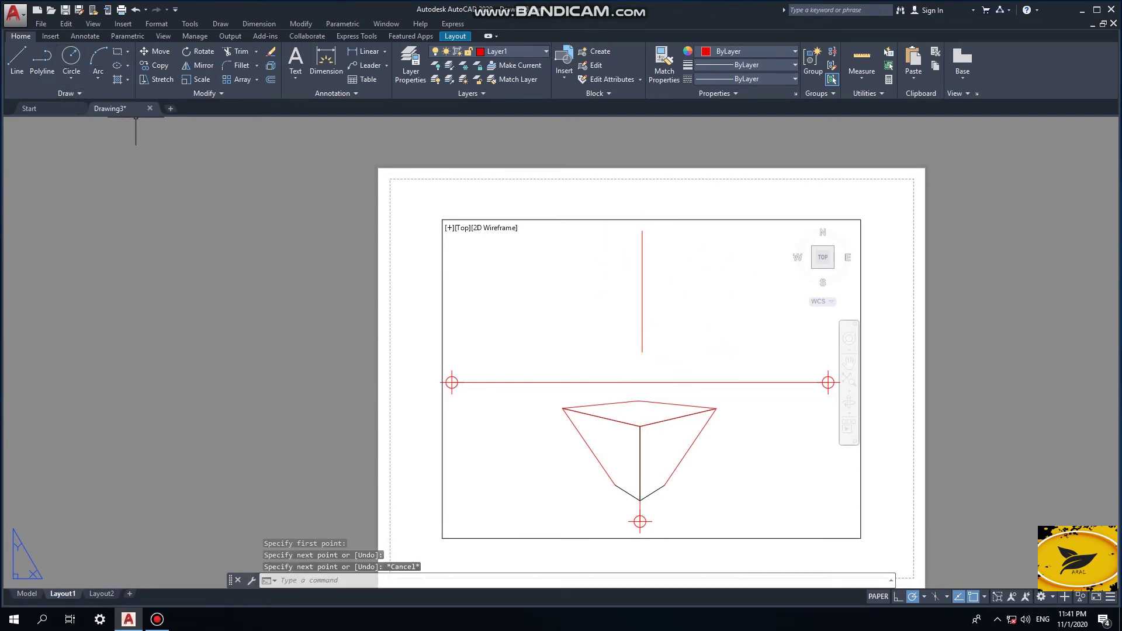
- Make layer 0 the current layer again
click(514, 52)
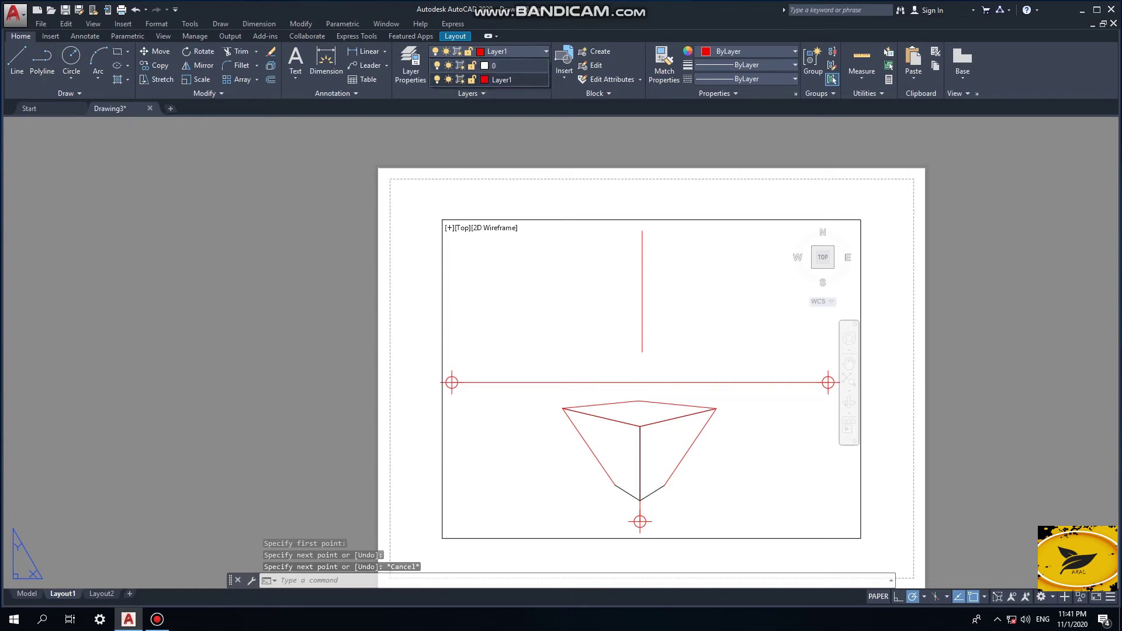
click(494, 65)
key(Return)
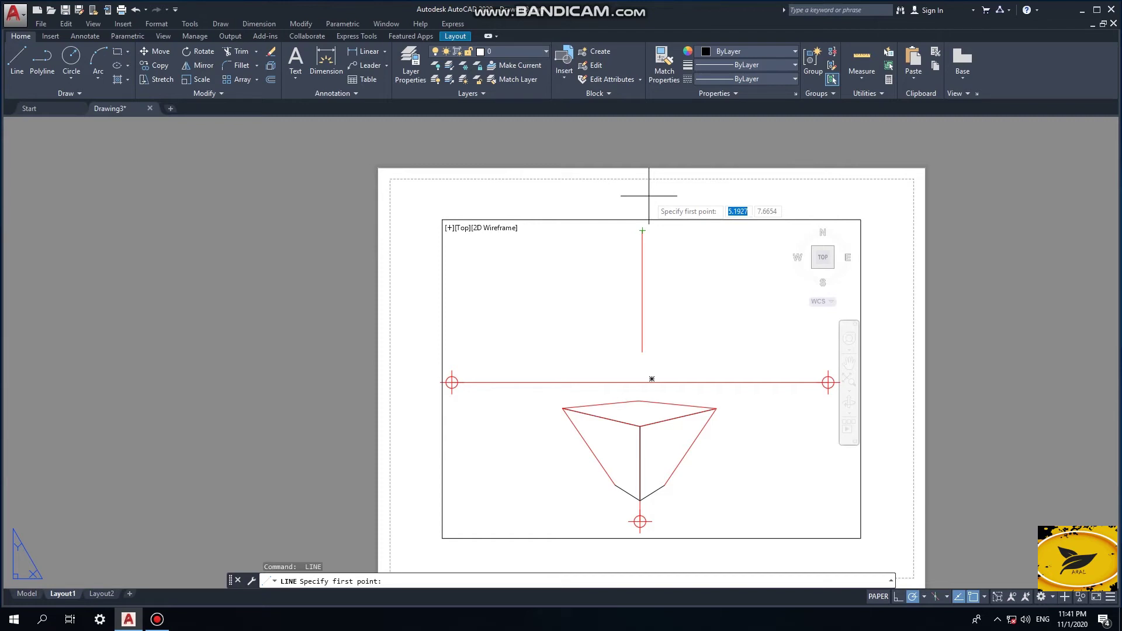
- Draw the upper cube's black front edge down from the guide's top
click(642, 231)
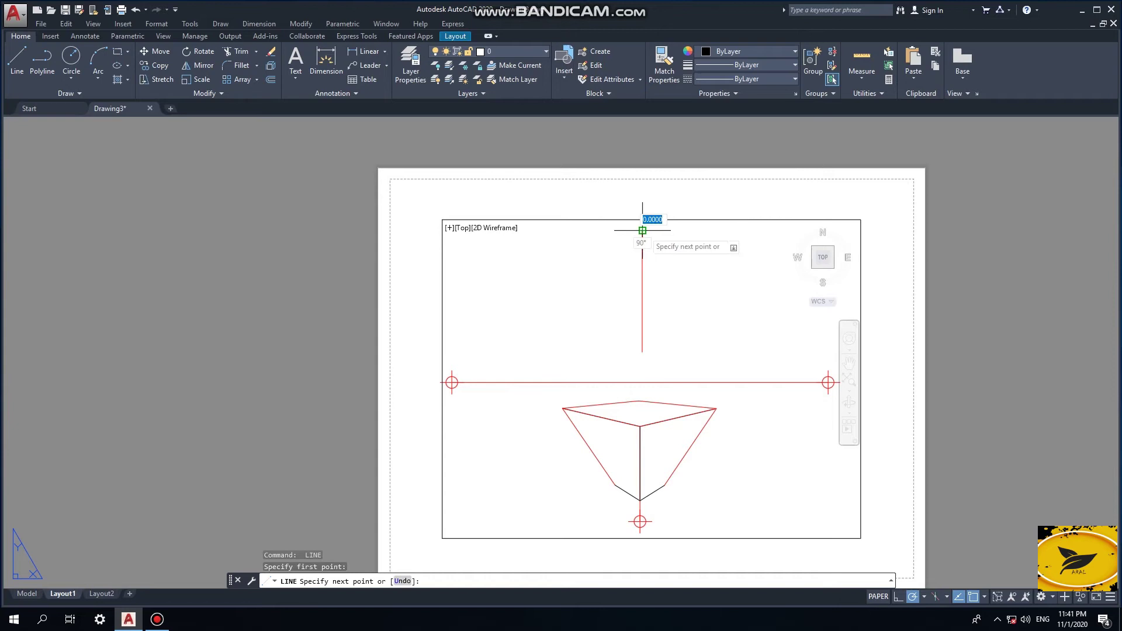
click(642, 291)
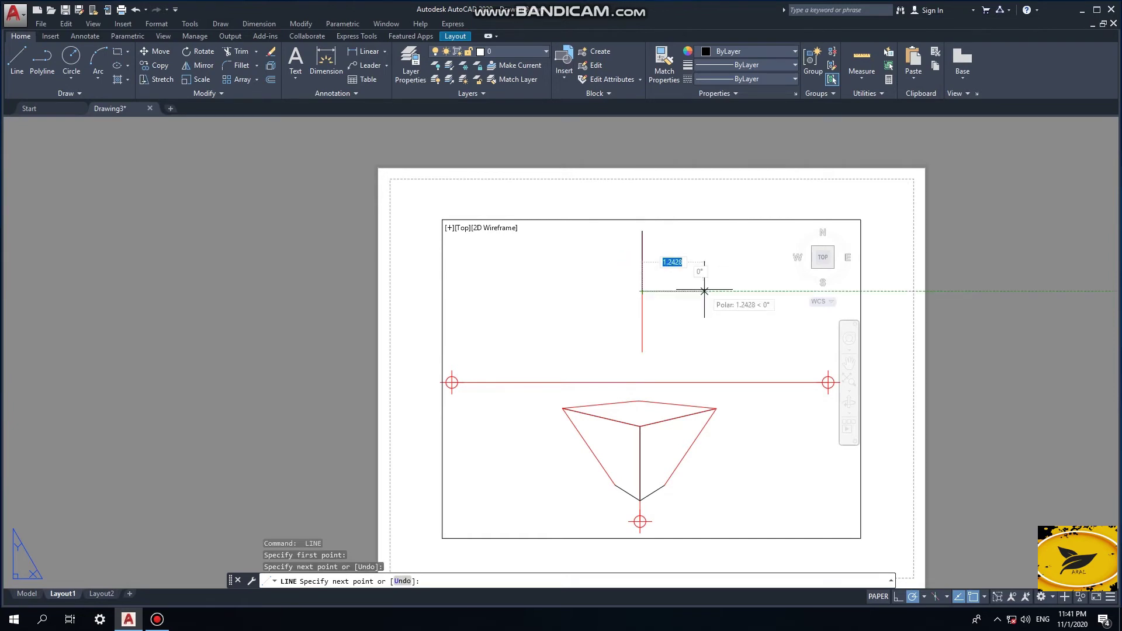
key(Return)
key(Return)
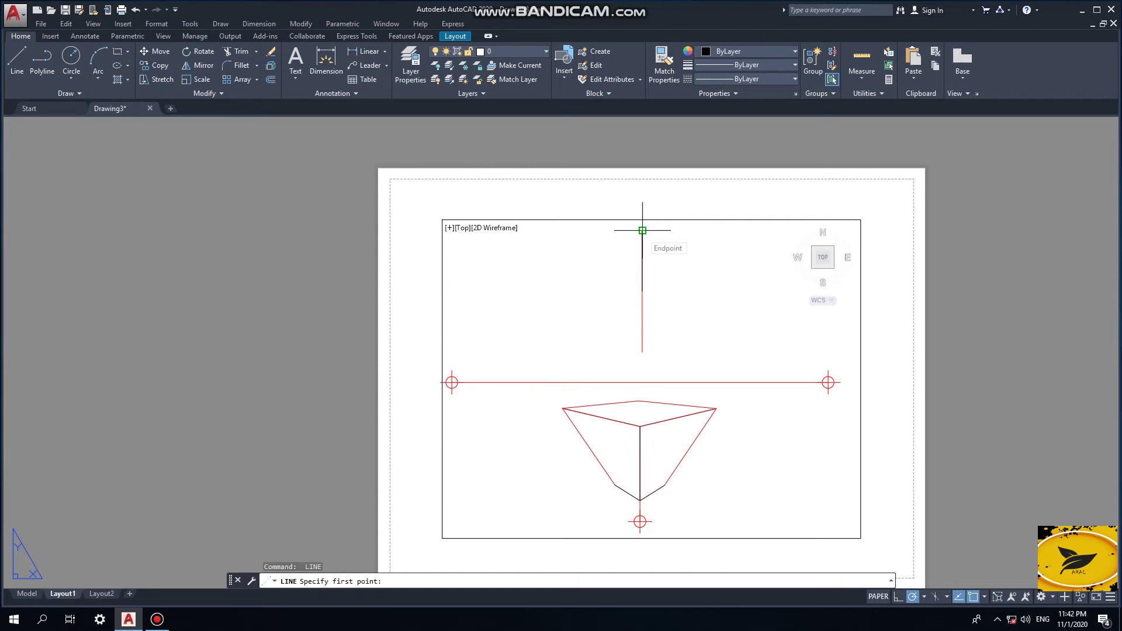
- Connect the edge's top point to the right and left vanishing points
click(642, 231)
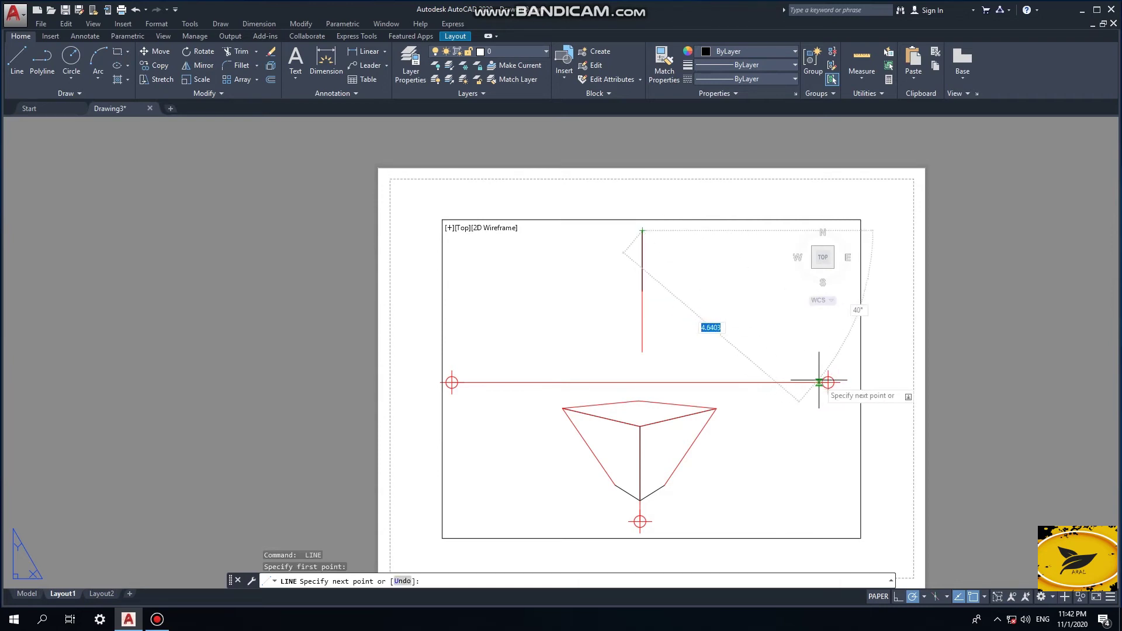
click(828, 383)
key(Return)
key(Return)
click(643, 230)
click(451, 382)
- Connect the edge's lower end to the left and right vanishing points
key(Return)
key(Return)
click(642, 291)
click(452, 383)
key(Return)
key(Return)
click(642, 291)
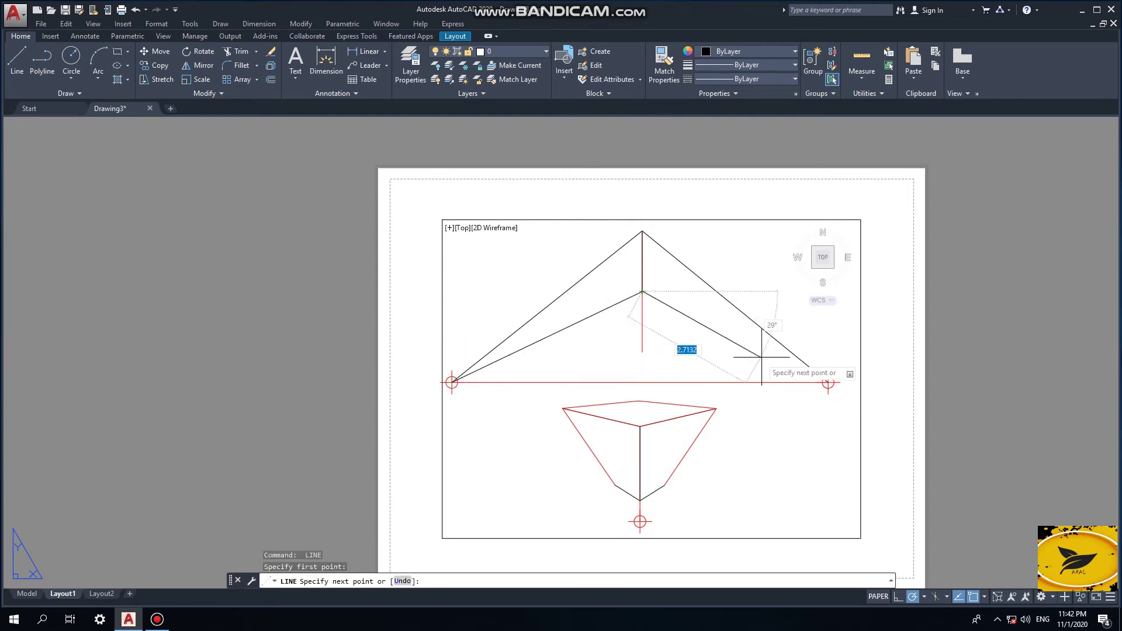
click(828, 383)
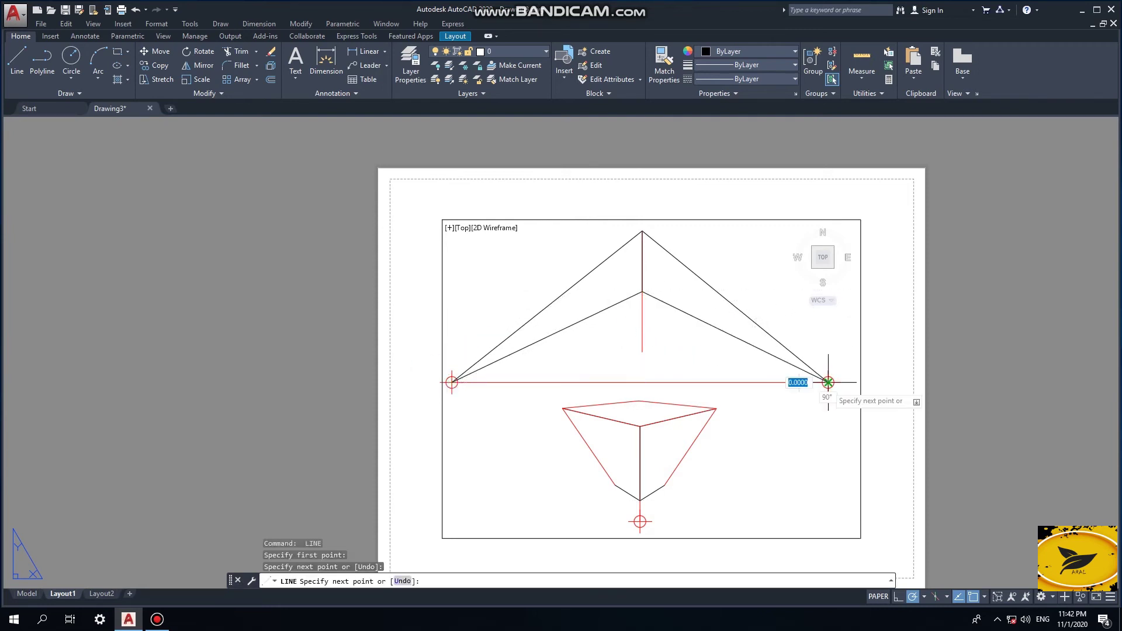
key(Escape)
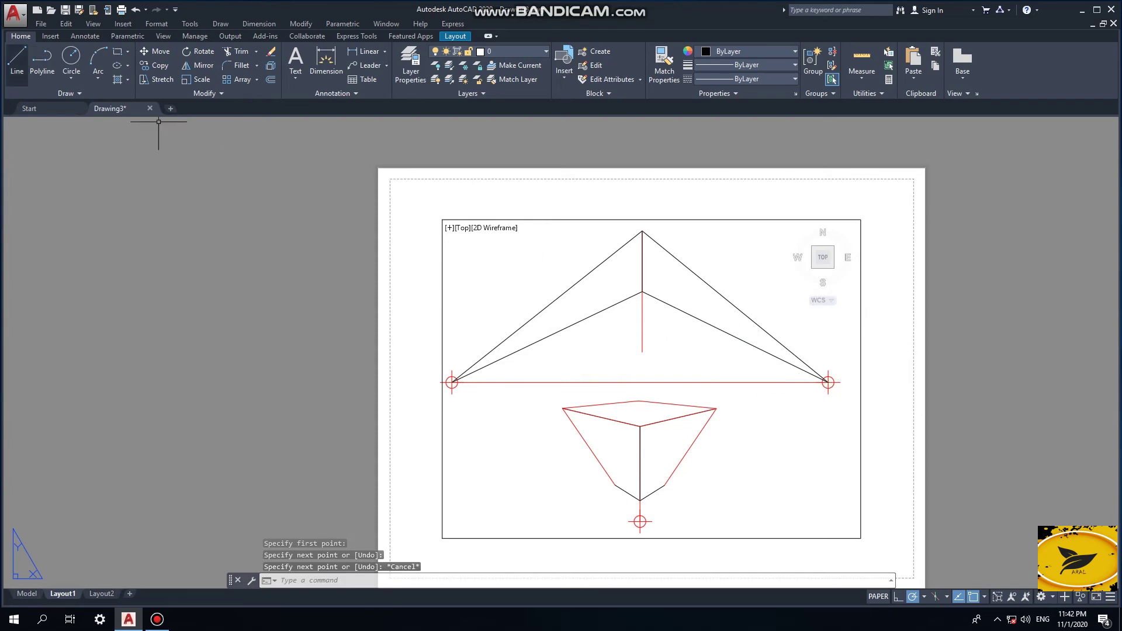
- On Layer1, draw lines from the top vertex to the upper cube's left and right edges
click(514, 52)
click(503, 79)
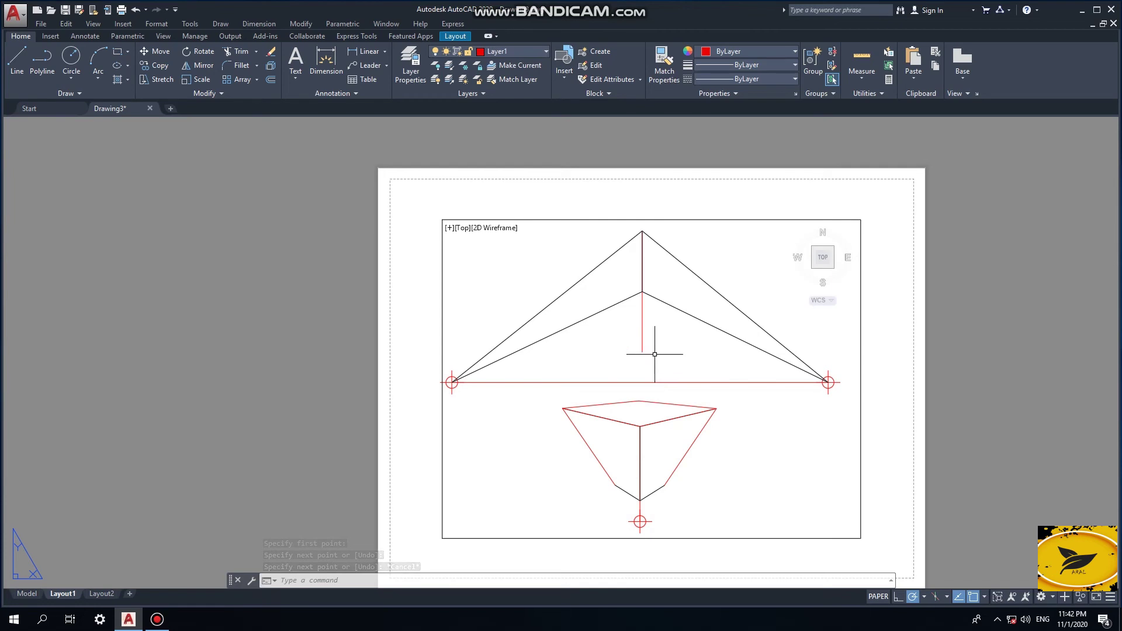
key(Return)
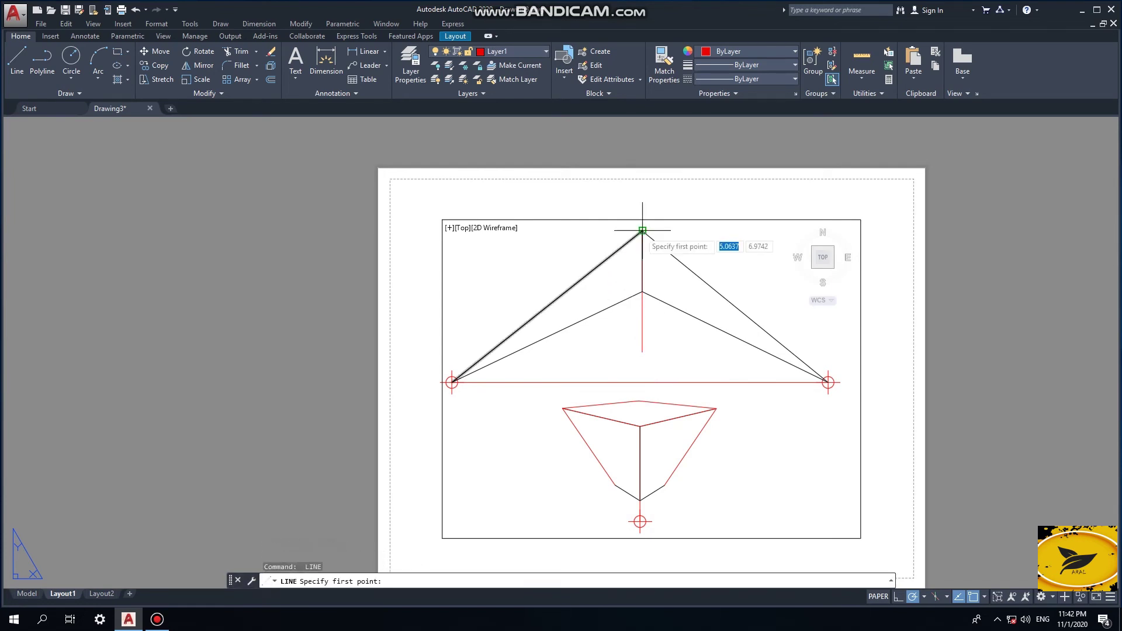
click(642, 230)
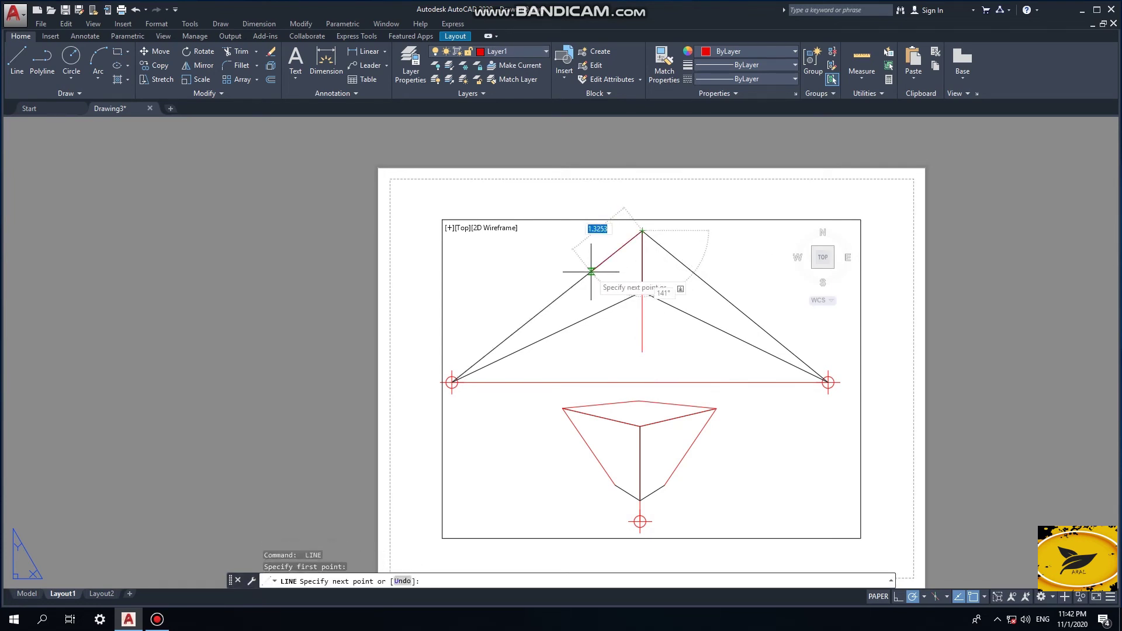
click(591, 271)
key(Return)
key(Return)
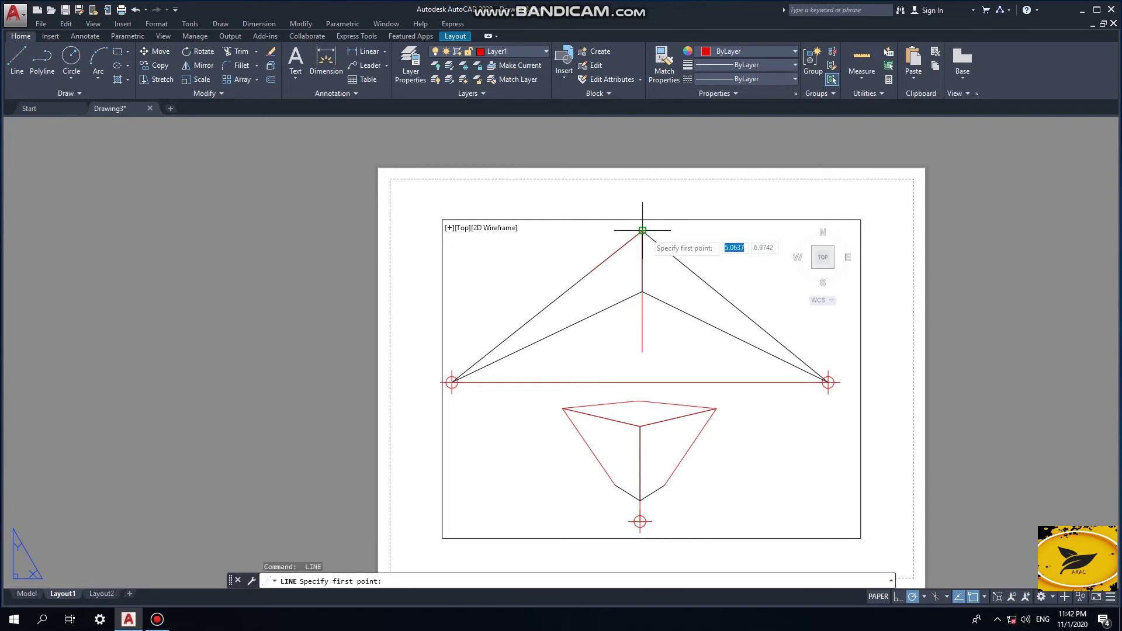
click(642, 231)
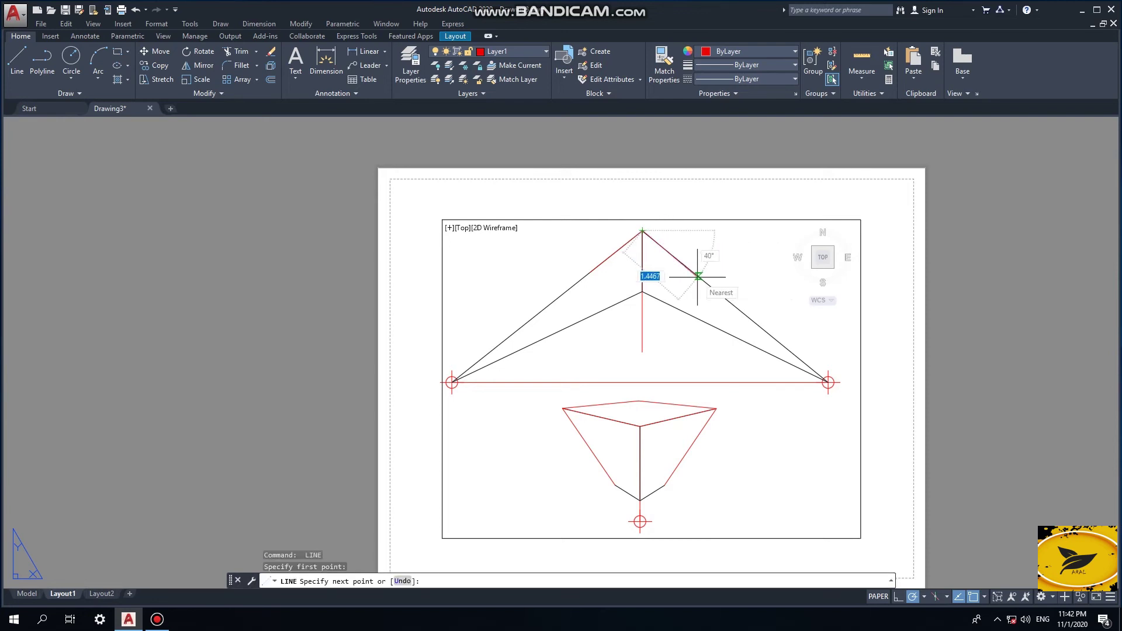
click(698, 276)
key(Return)
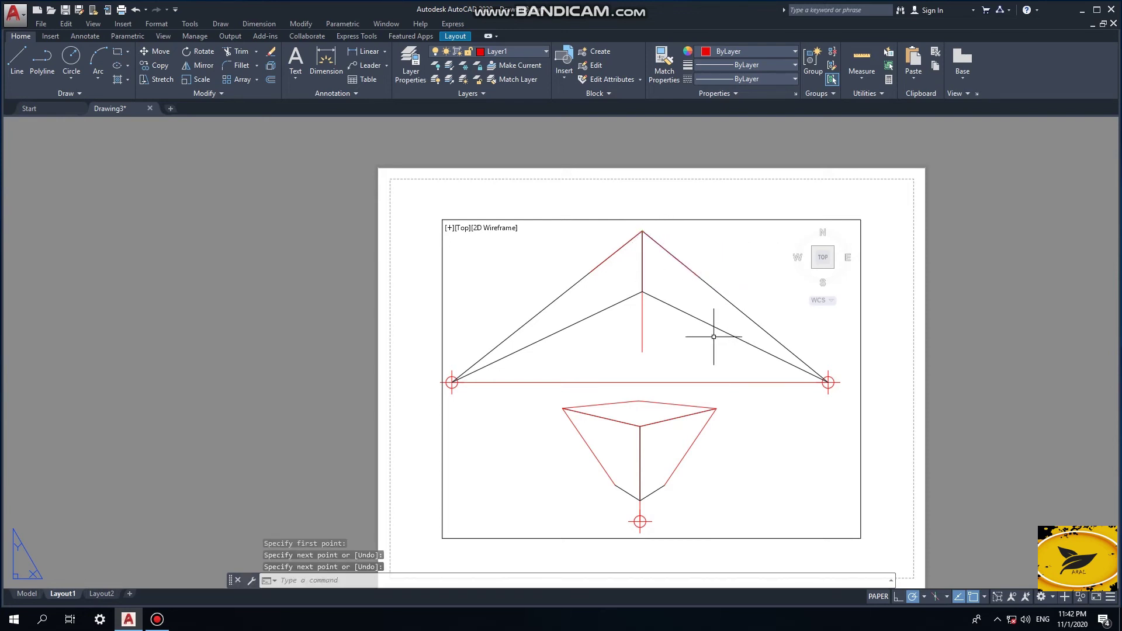
- Run red lines from the right and left edge points down to the bottom vanishing point
key(Return)
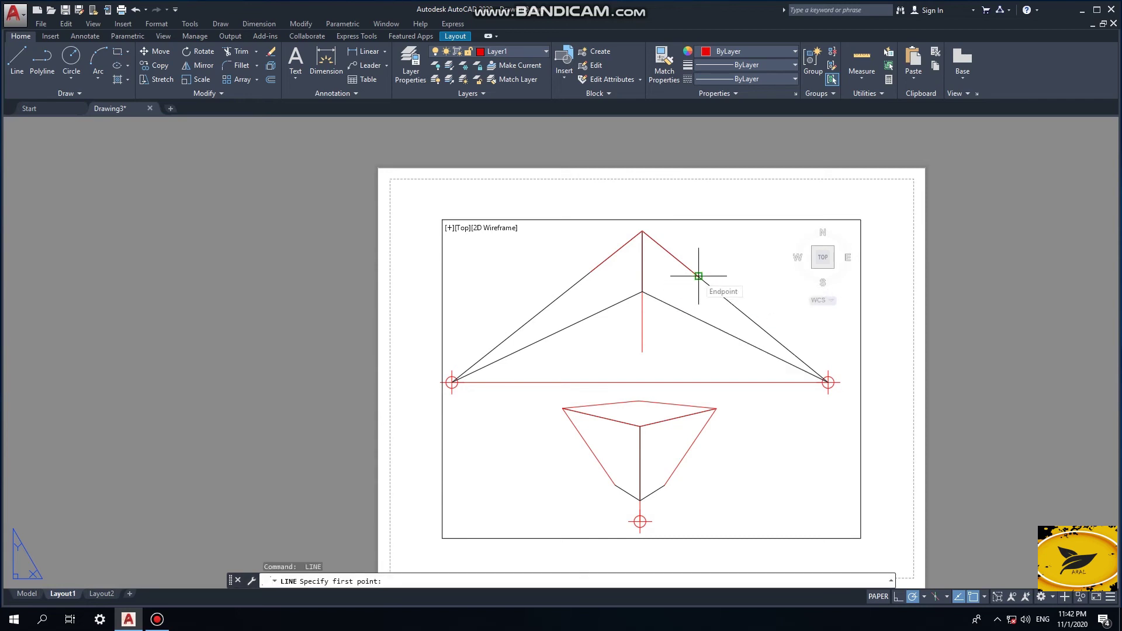
click(698, 276)
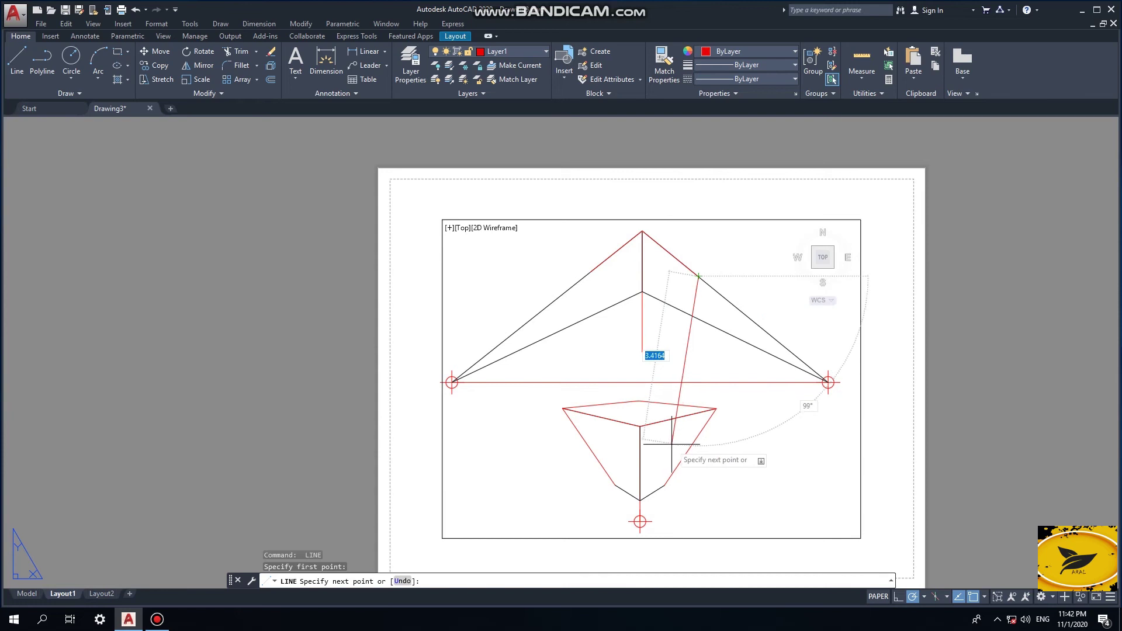
click(644, 524)
key(Return)
key(Return)
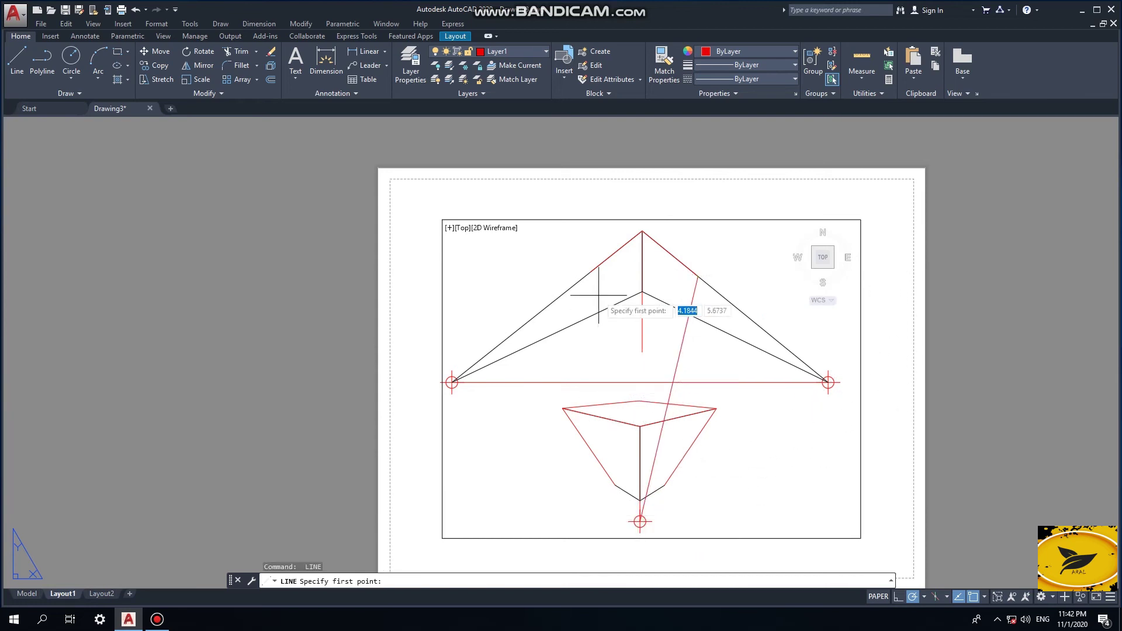
click(591, 271)
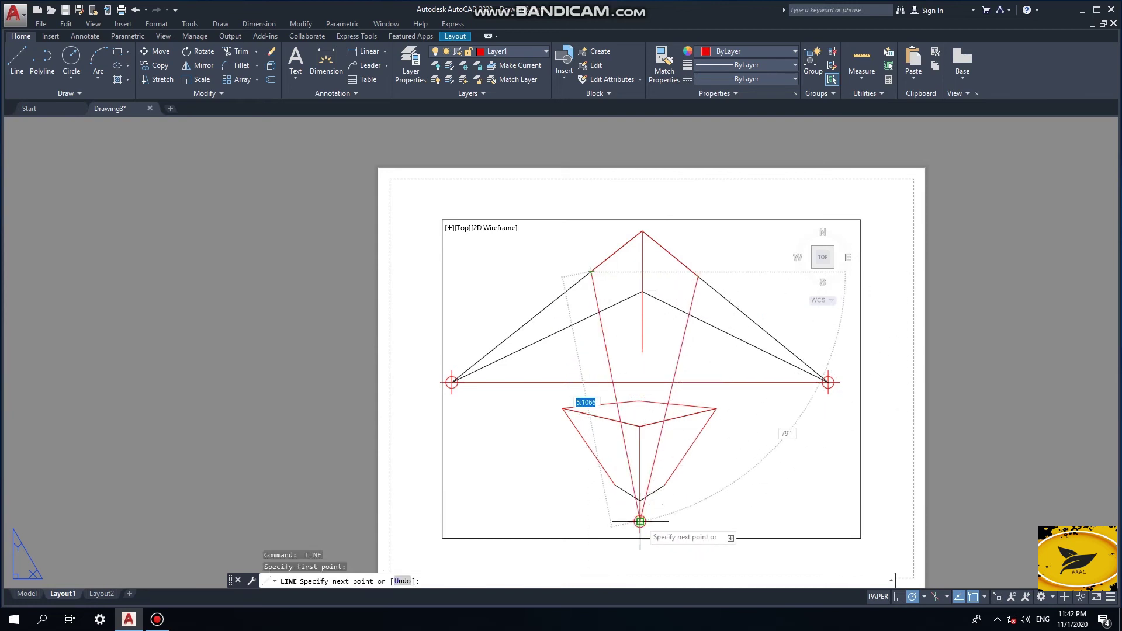
click(640, 521)
key(Return)
key(Return)
- Draw back edges from the left and right crossings to the opposite vanishing points
click(599, 312)
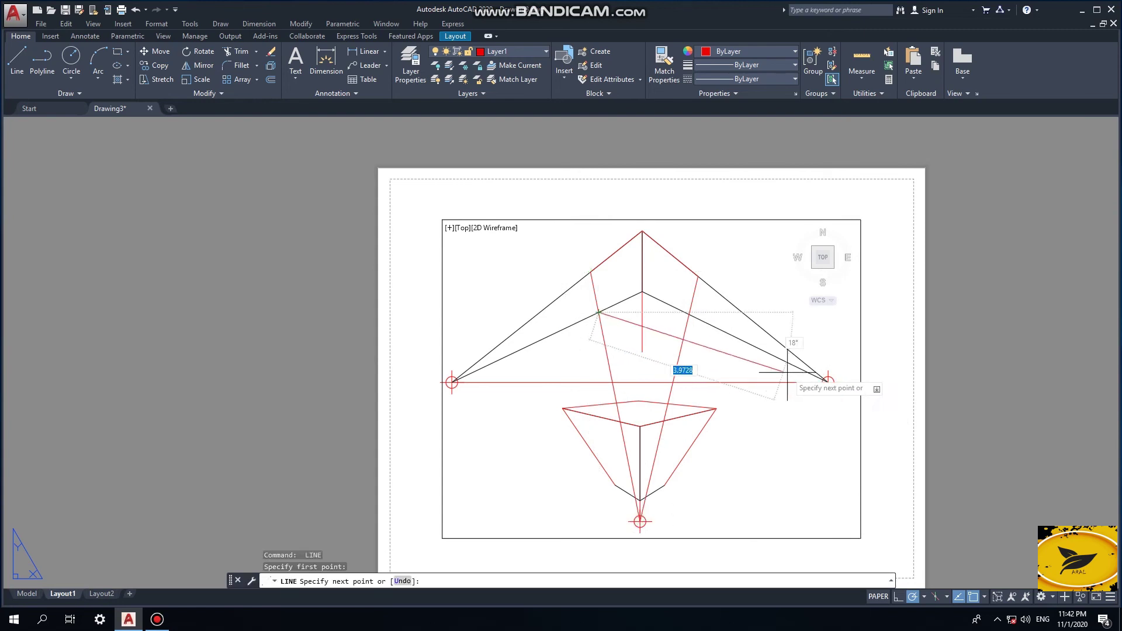
click(828, 383)
key(Return)
key(Return)
click(689, 314)
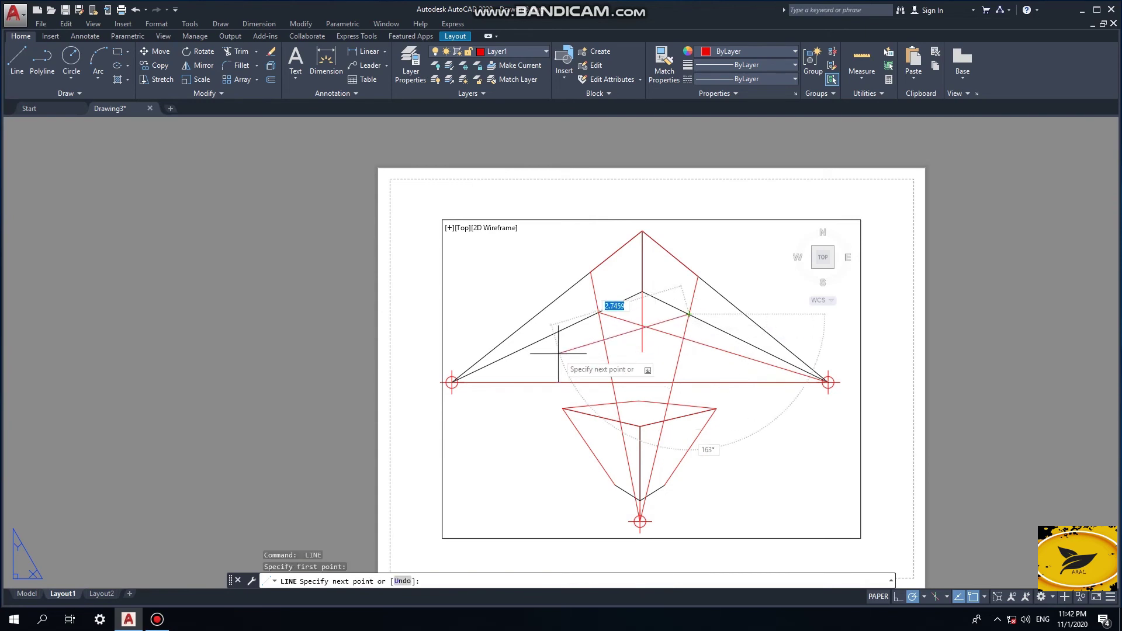
click(451, 383)
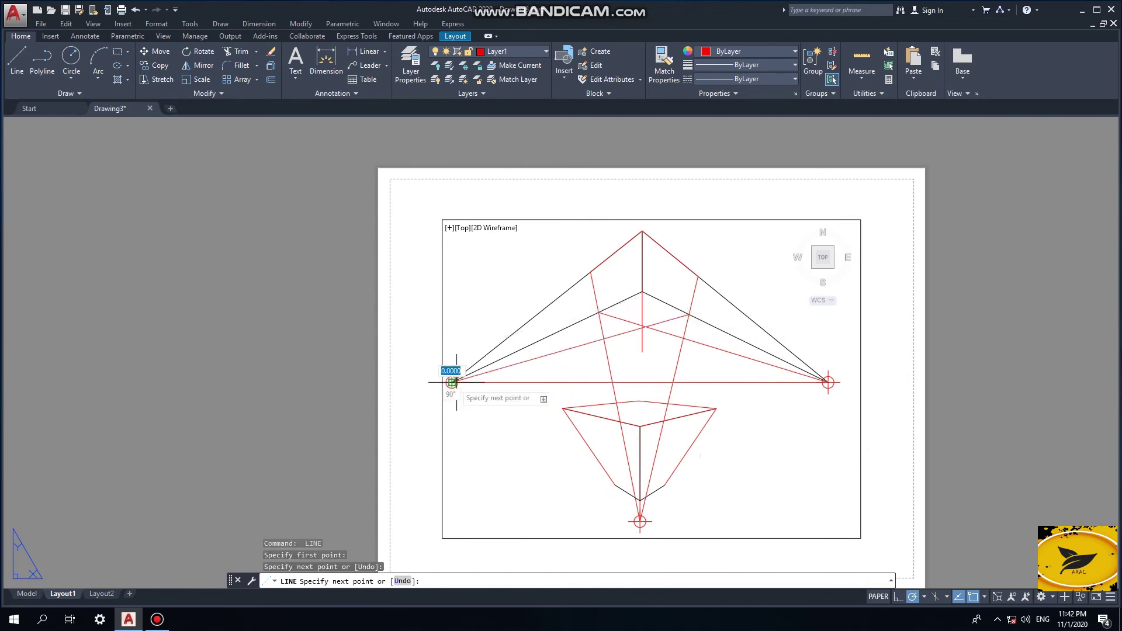
key(Escape)
key(Escape)
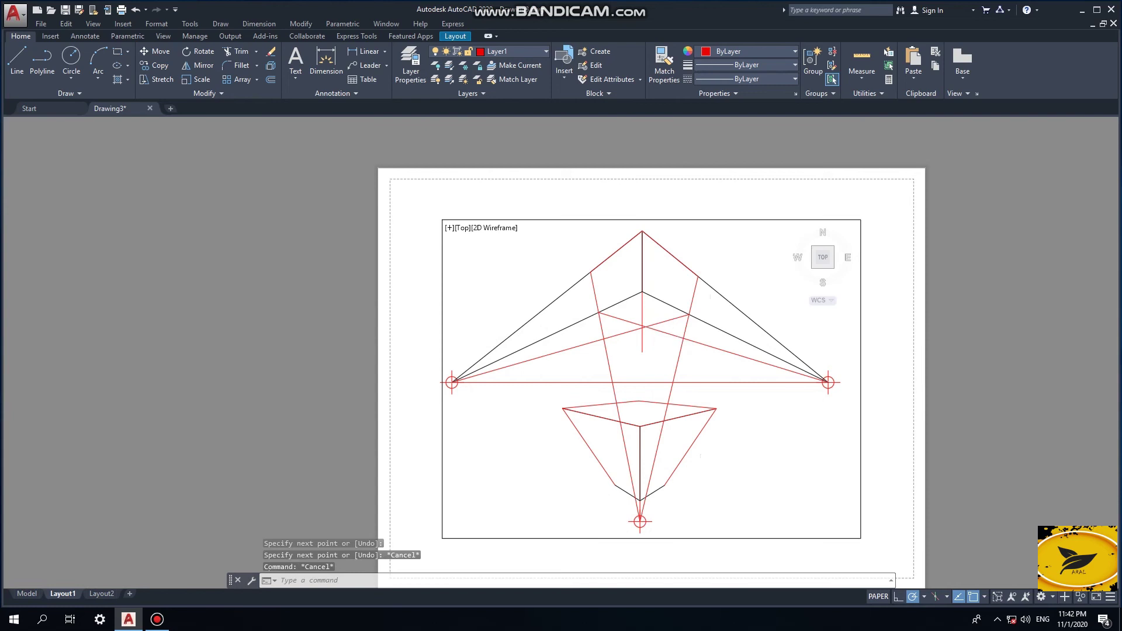
scroll(654, 337, up, 2)
- Trim the red lines around the upper cube's centre and delete the small leftover vertical segment
key(Return)
click(636, 350)
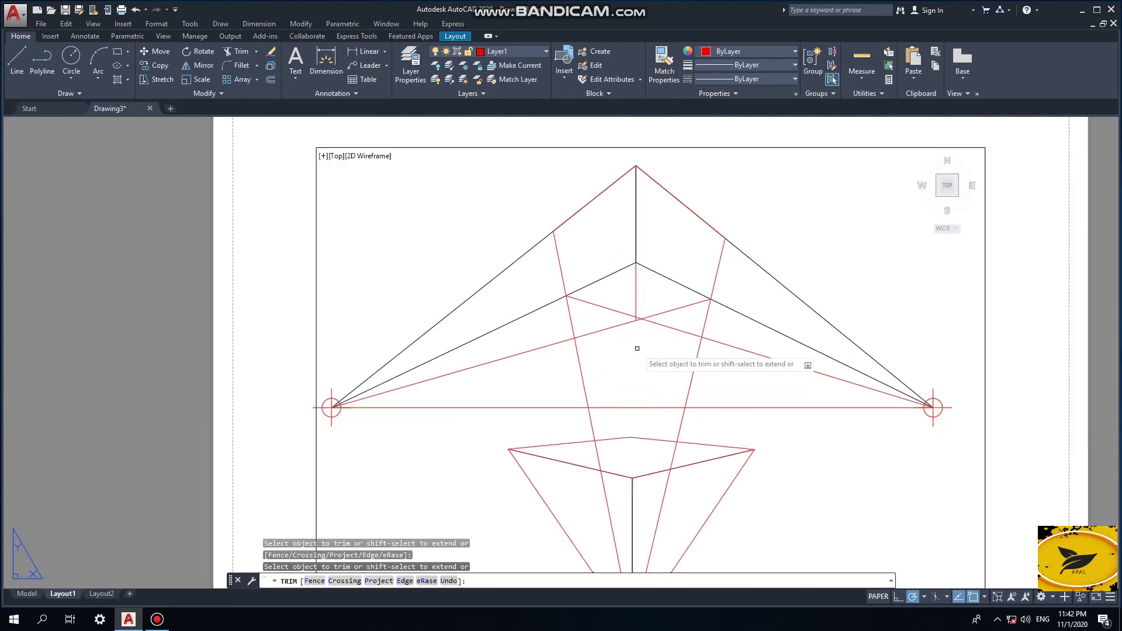
click(637, 320)
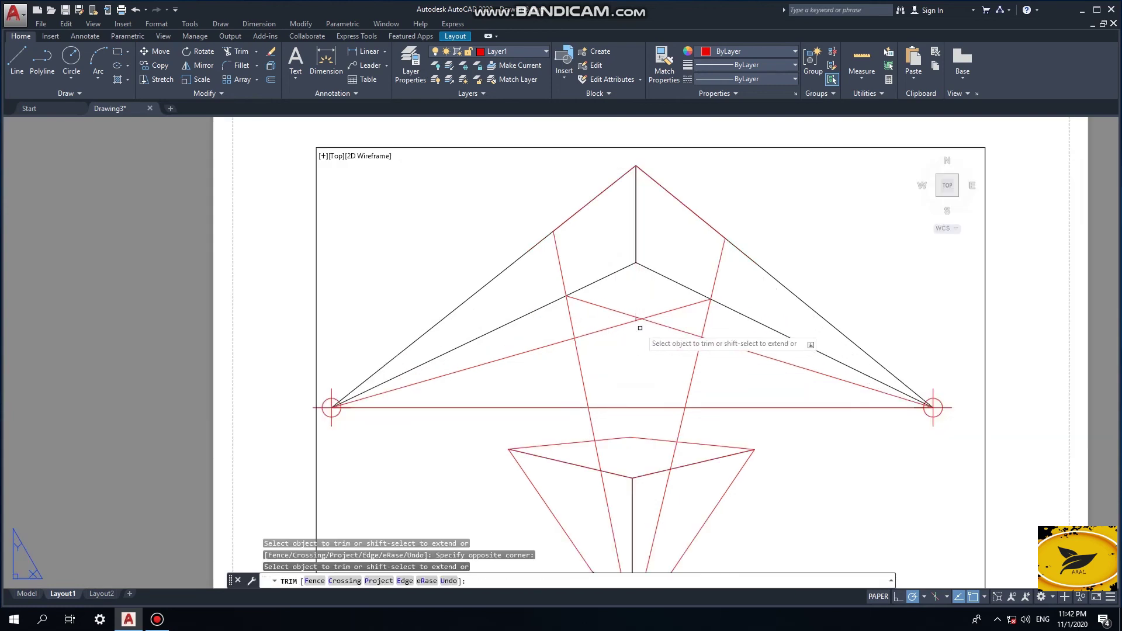
scroll(628, 274, up, 5)
key(Escape)
click(619, 275)
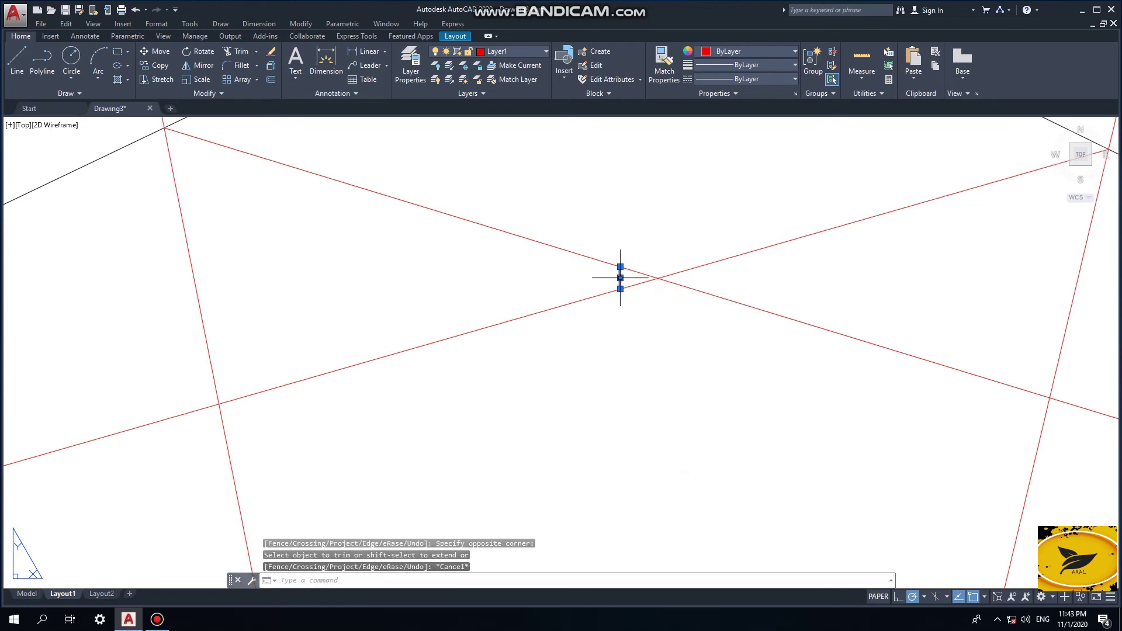
key(Delete)
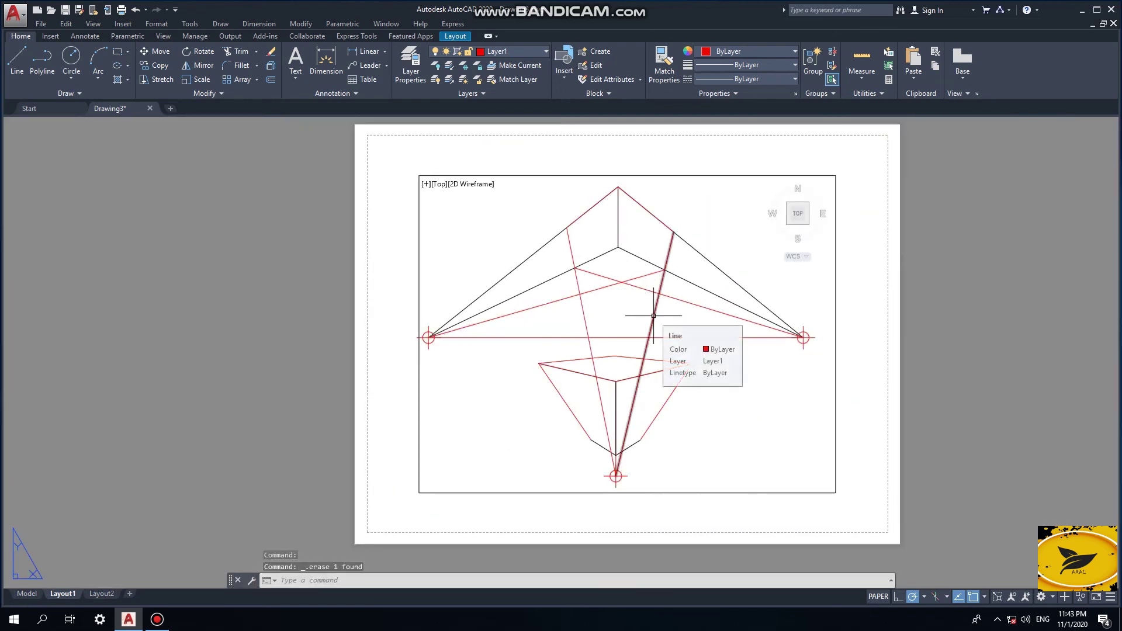
- Trim the remaining red segments inside the upper cube and between the two cubes
text(tr)
key(Return)
key(Return)
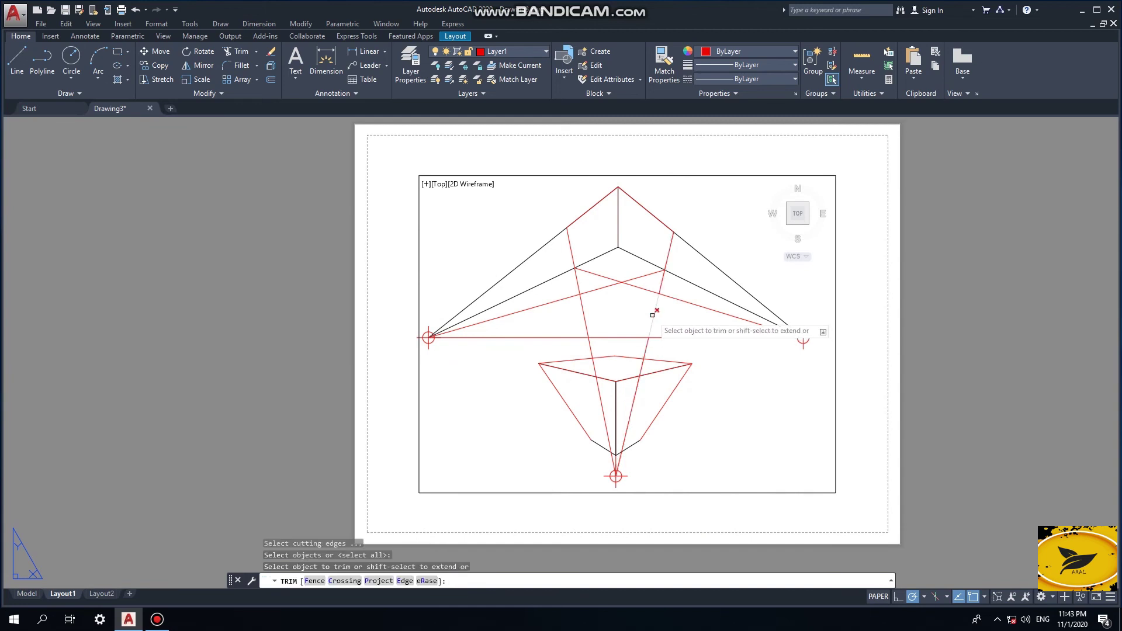
click(652, 314)
click(667, 290)
click(643, 307)
click(608, 257)
click(561, 306)
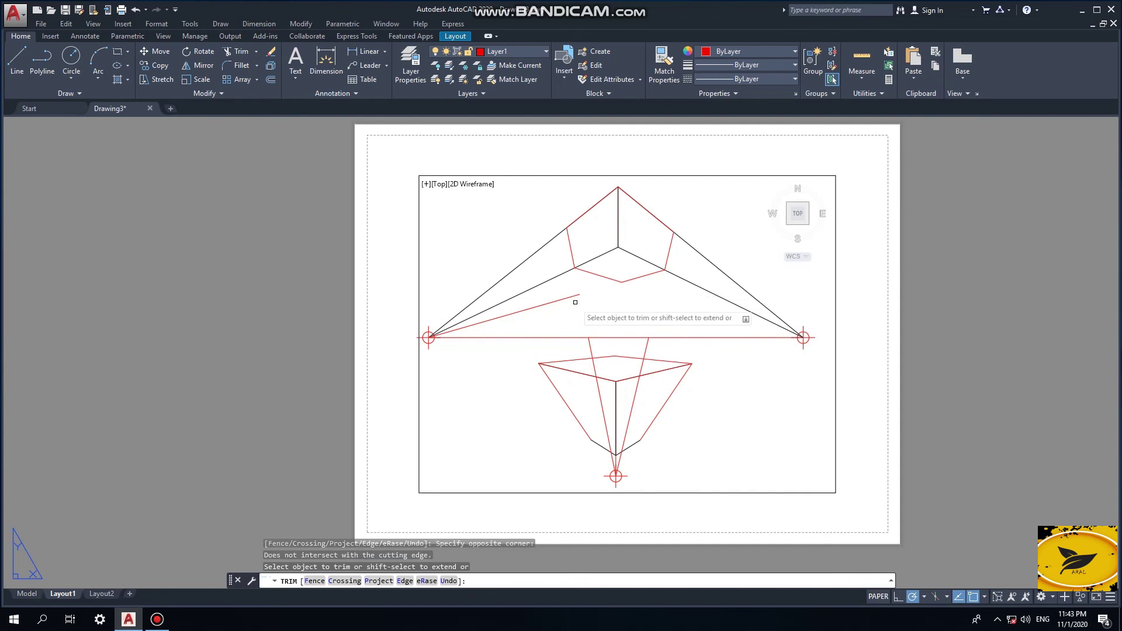
key(Escape)
- Delete the three leftover guide lines to the left and bottom vanishing points
click(577, 294)
click(648, 342)
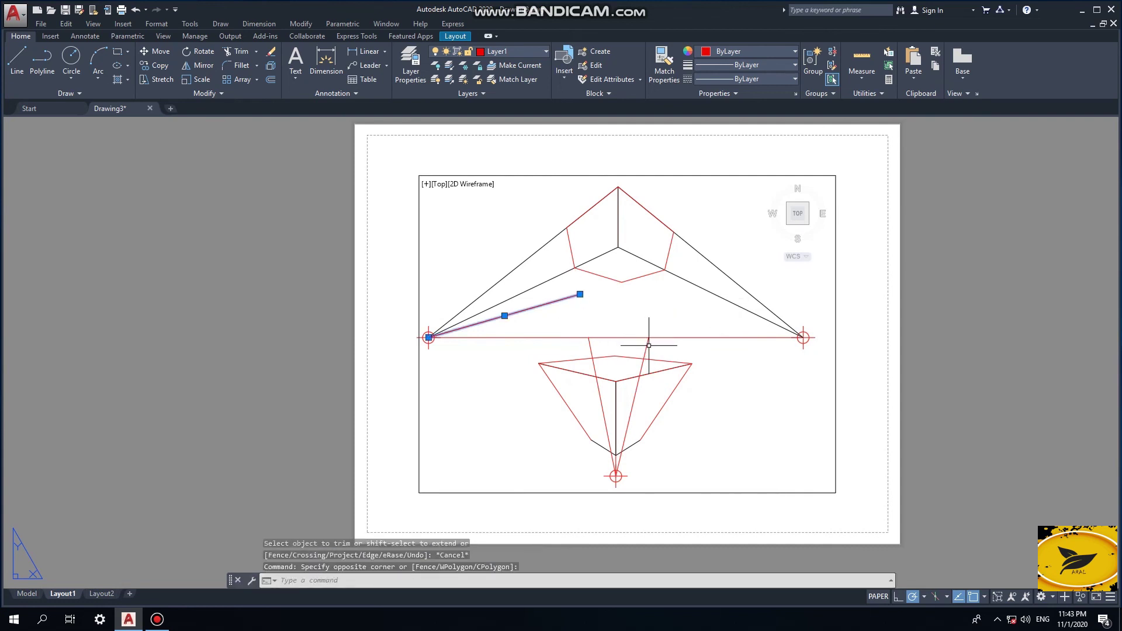
click(589, 345)
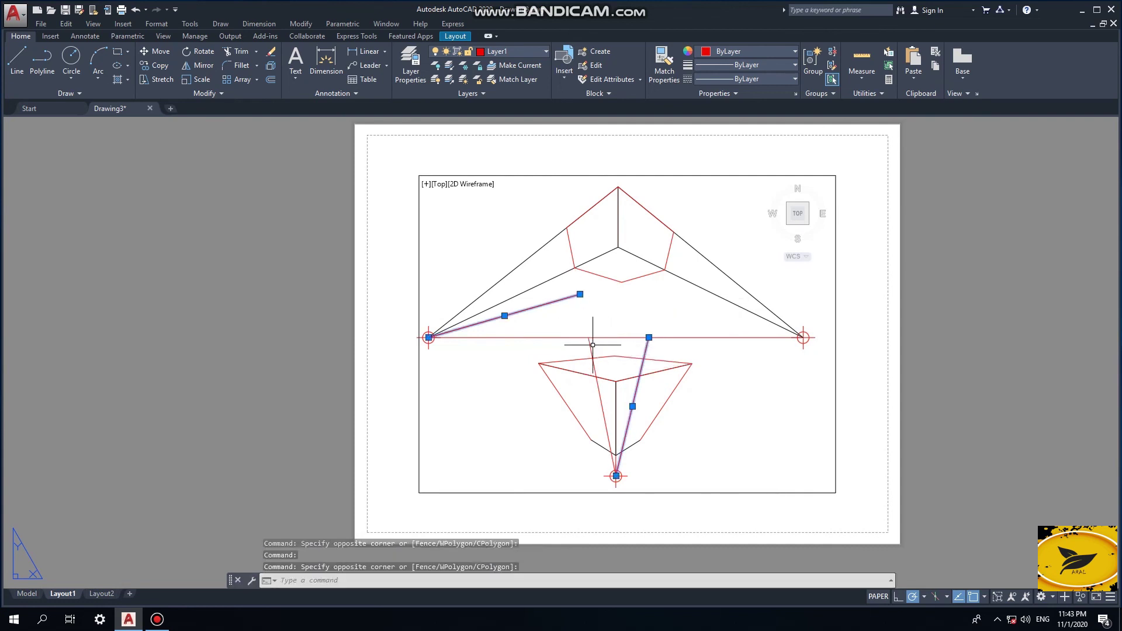
key(Delete)
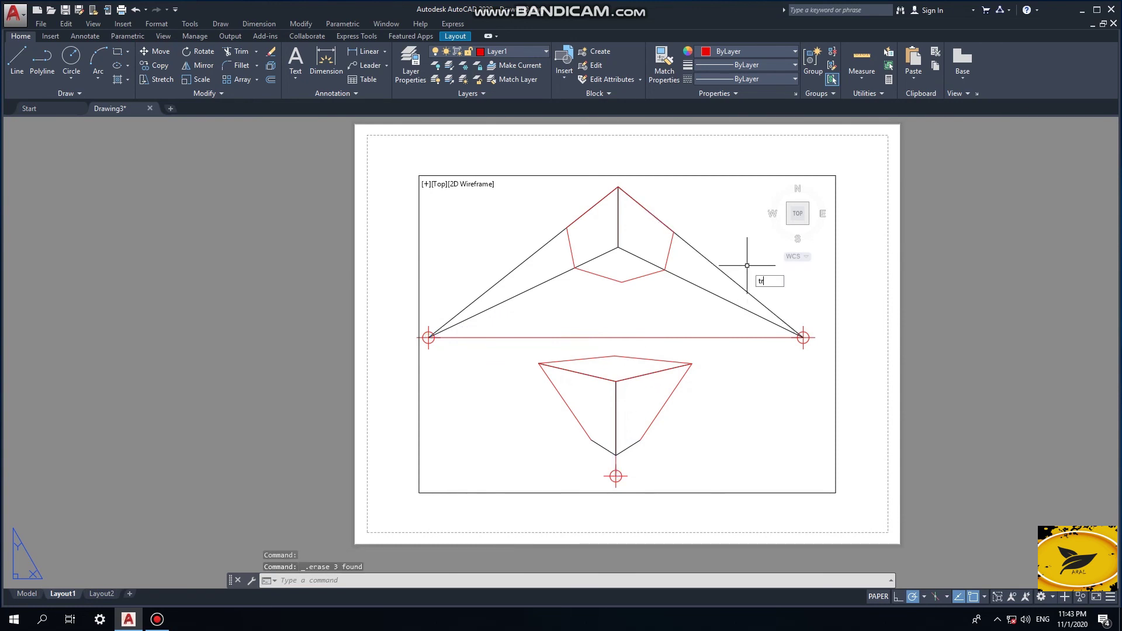
- Trim the upper cube's converging lines to the right and left vanishing points back to the cube
key(Return)
drag(748, 263, 704, 302)
key(Return)
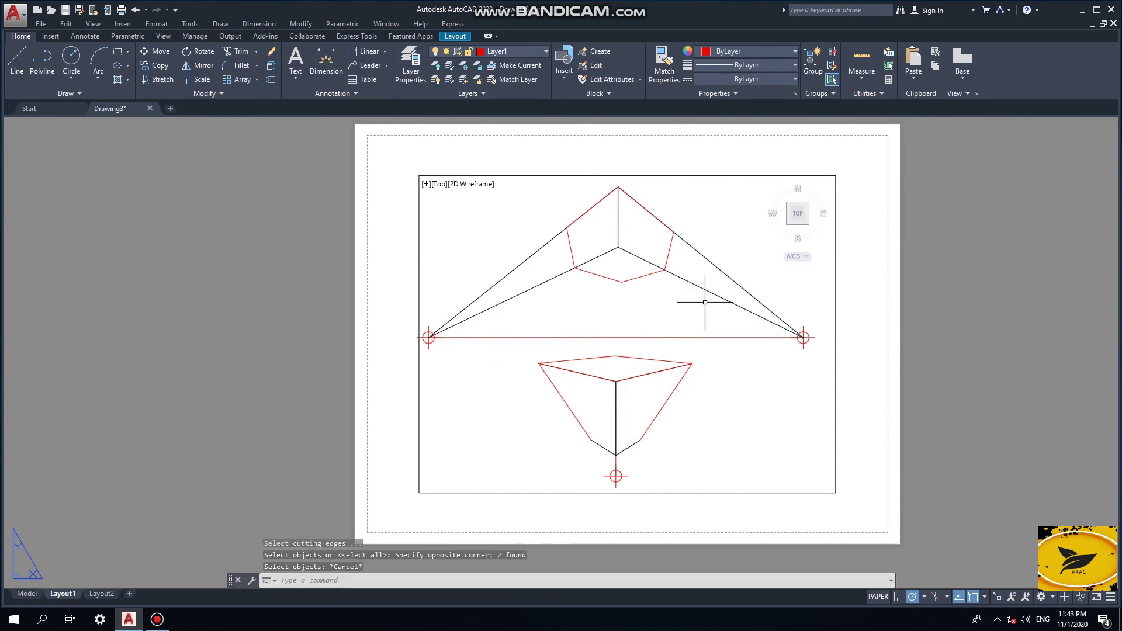
drag(736, 248, 621, 296)
click(526, 268)
click(538, 306)
key(Escape)
- Start a trim on the lower cube's leftover line, then cancel it
scroll(655, 297, up, 2)
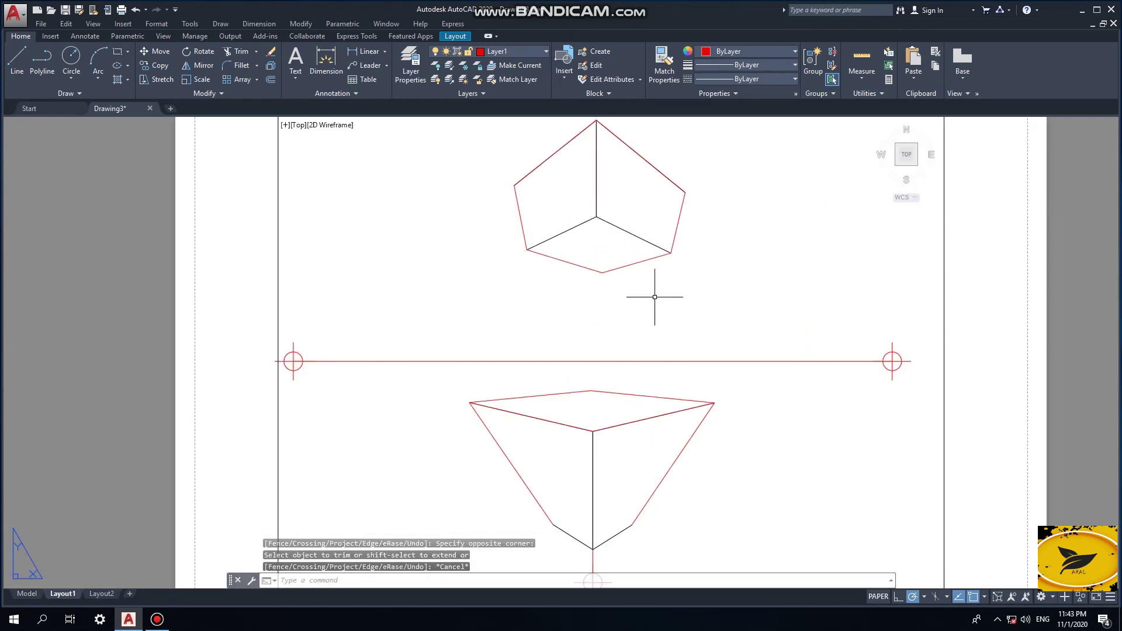
scroll(634, 279, down, 2)
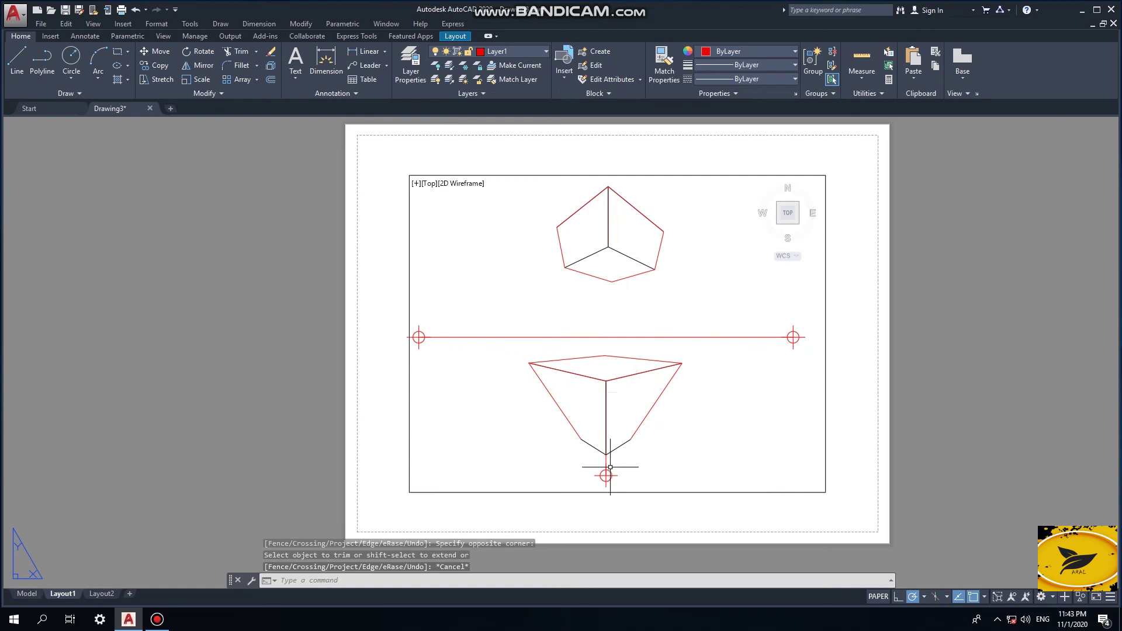
text(tr)
key(Return)
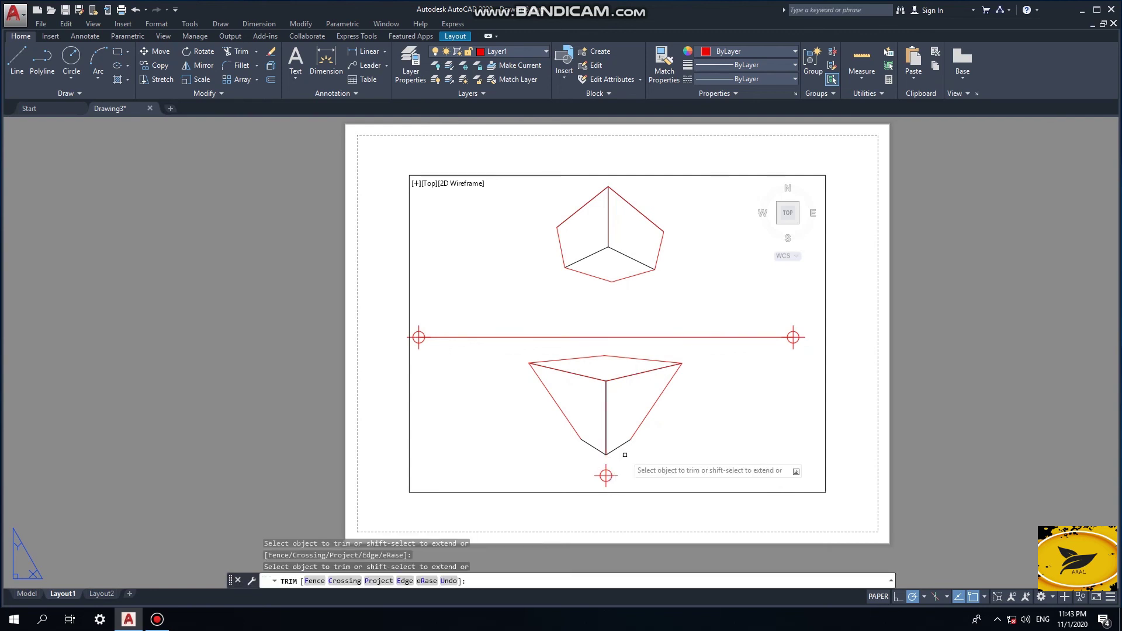
key(Escape)
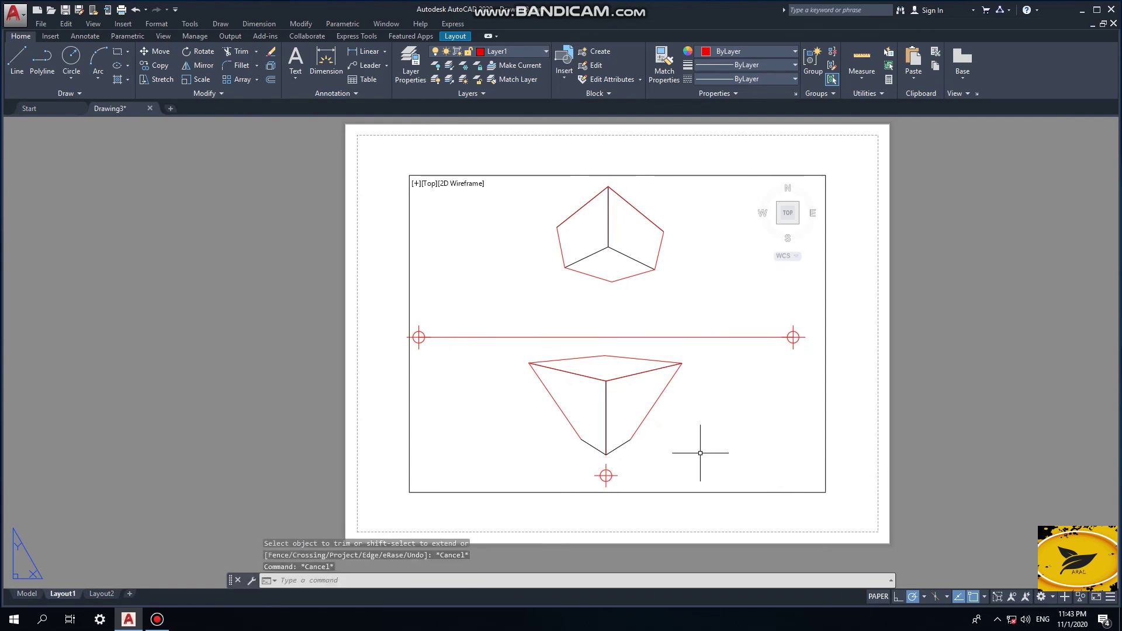